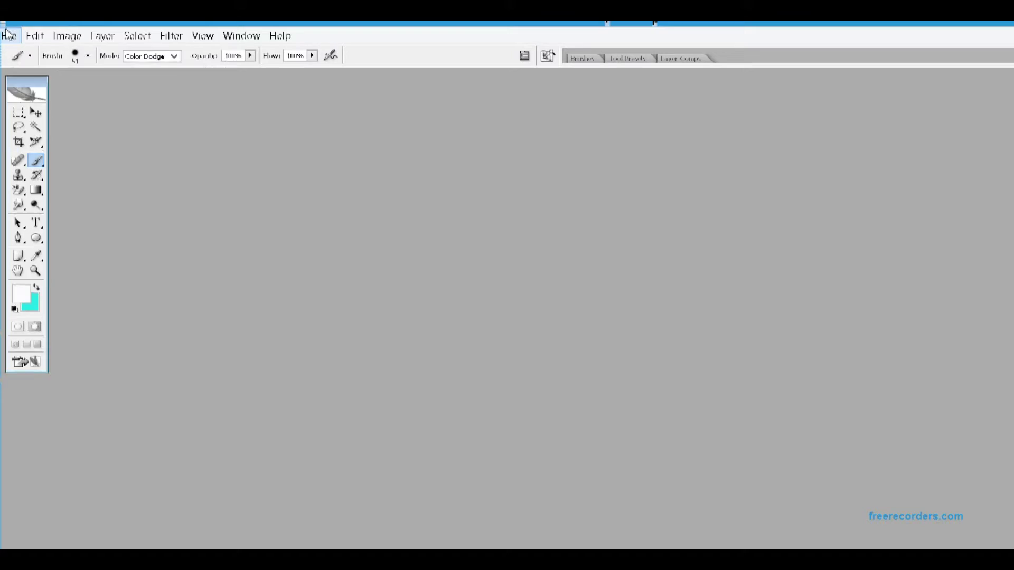
- Create a new 1920 × 1080 pixel document named background with white contents and maximize its window
{"action": "left_click", "coordinate": [9, 36]}
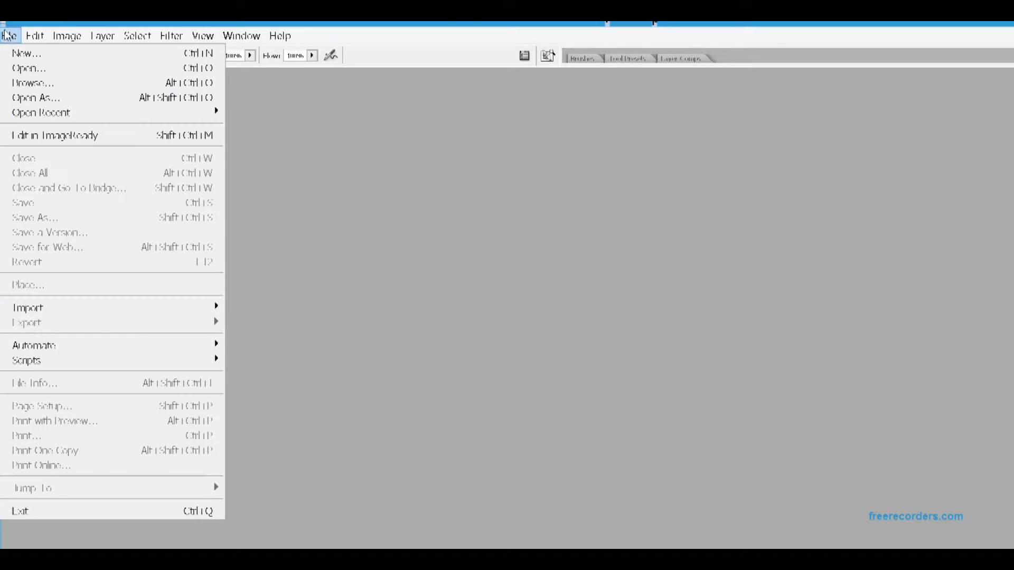
{"action": "left_click", "coordinate": [21, 52]}
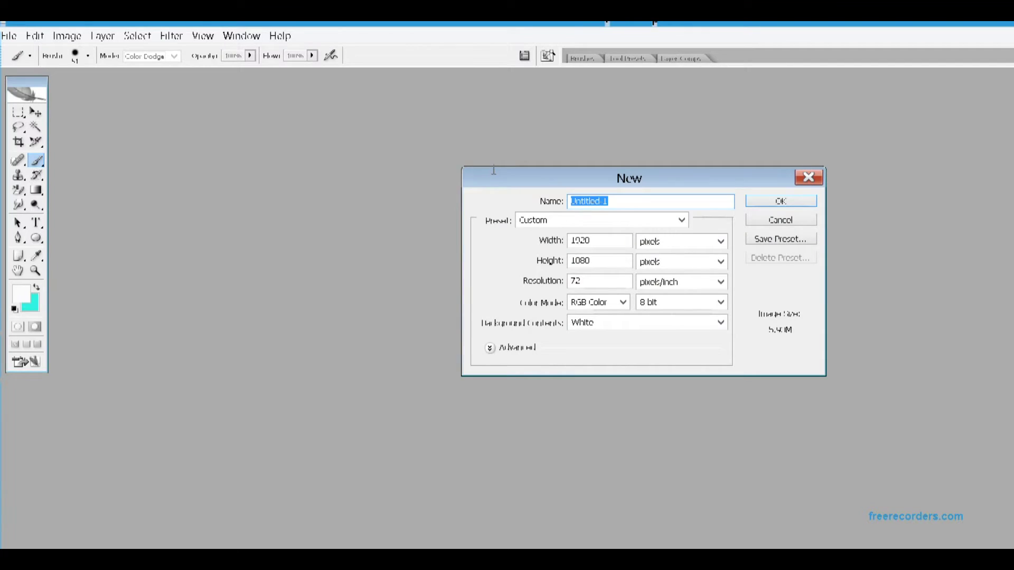
{"action": "type", "text": "background"}
{"action": "key", "text": "Tab"}
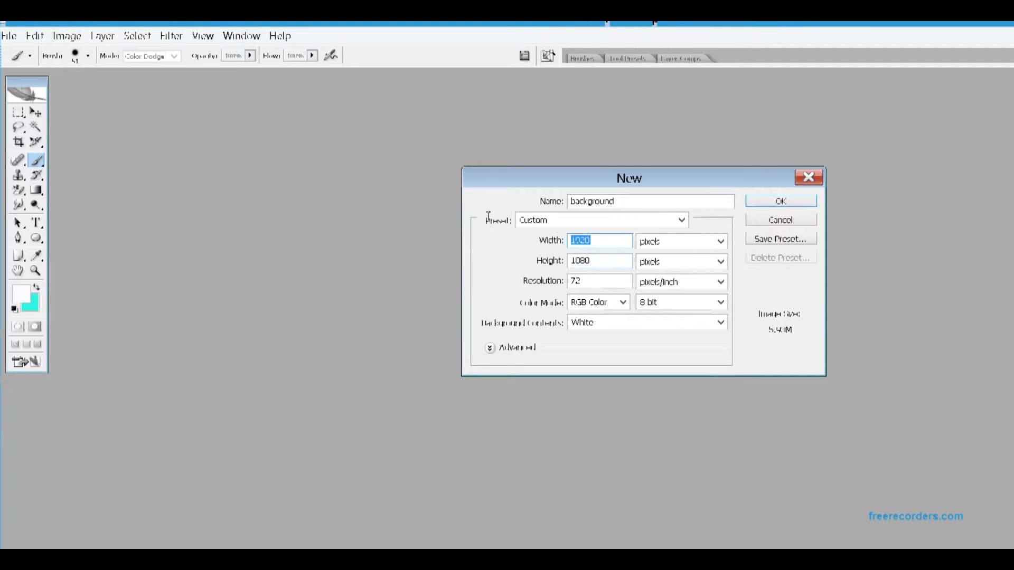
{"action": "key", "text": "Tab"}
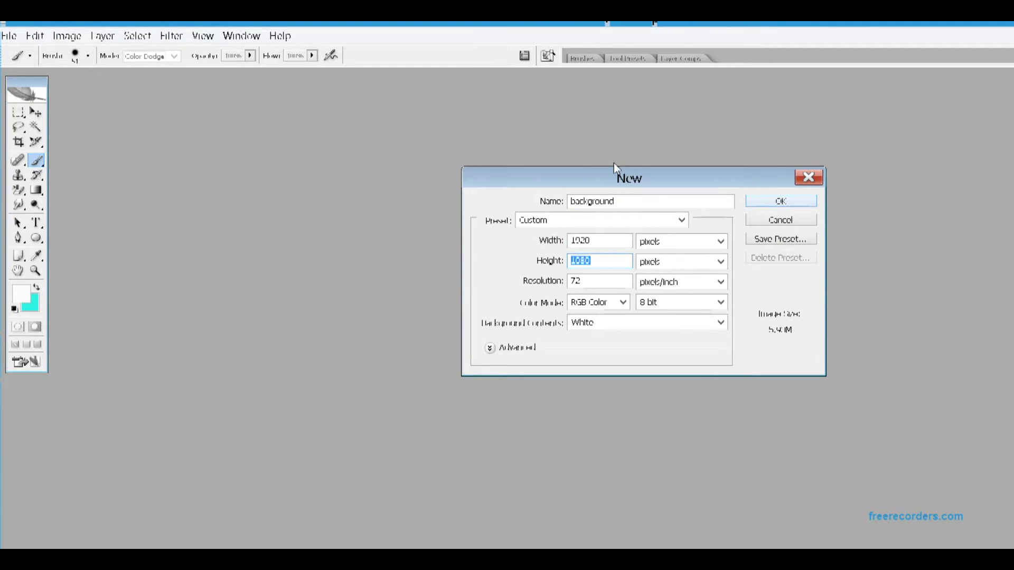
{"action": "key", "text": "Return"}
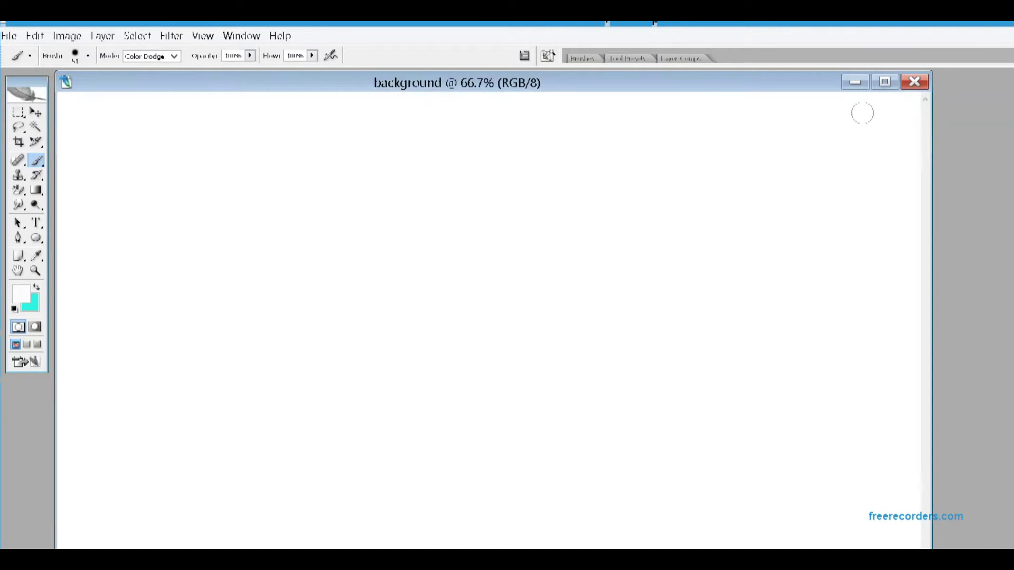
{"action": "left_click", "coordinate": [883, 83]}
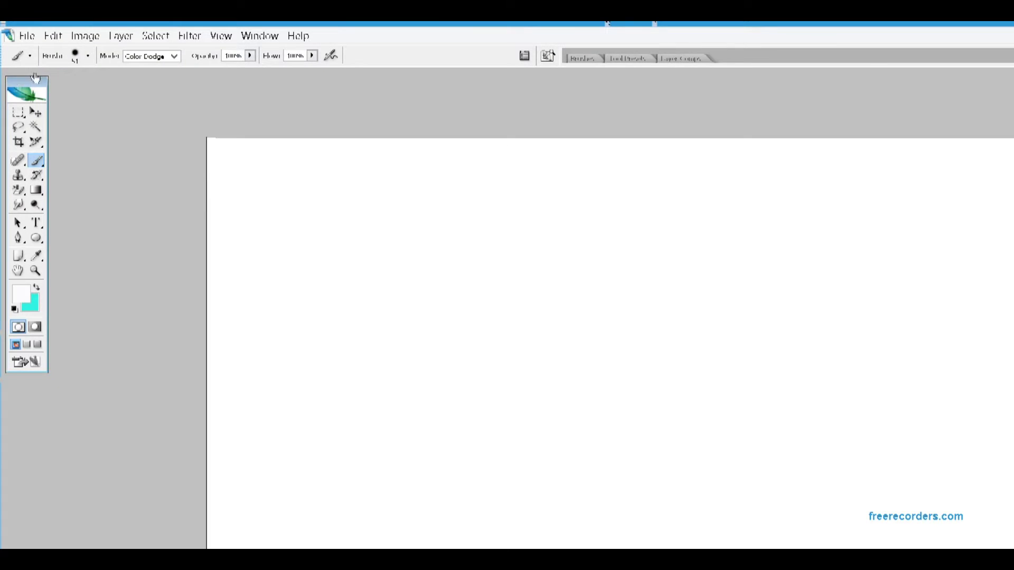
- Set the foreground color to a light purple
{"action": "left_click", "coordinate": [21, 294]}
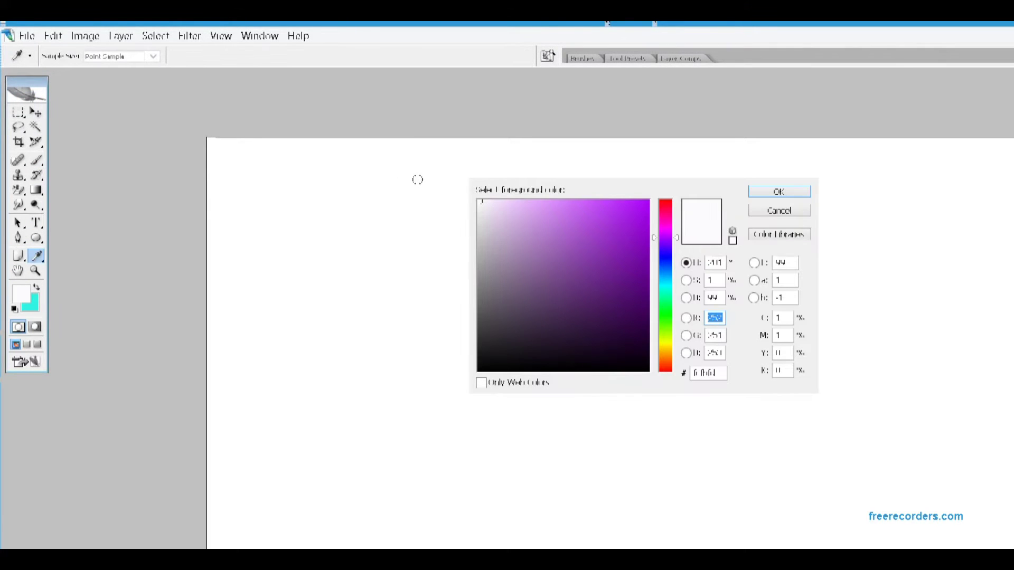
{"action": "left_click", "coordinate": [570, 204]}
{"action": "left_click", "coordinate": [541, 204]}
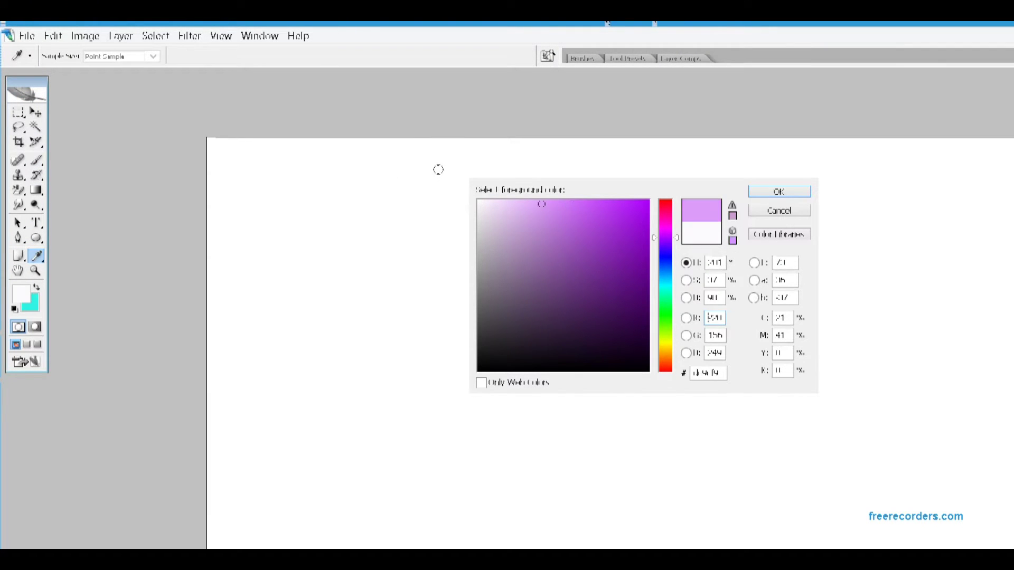
{"action": "left_click", "coordinate": [778, 191]}
- Using the Gradient tool's transparent purple stripe preset, draw several overlapping linear gradients diagonally up and across the canvas
{"action": "key", "text": "b"}
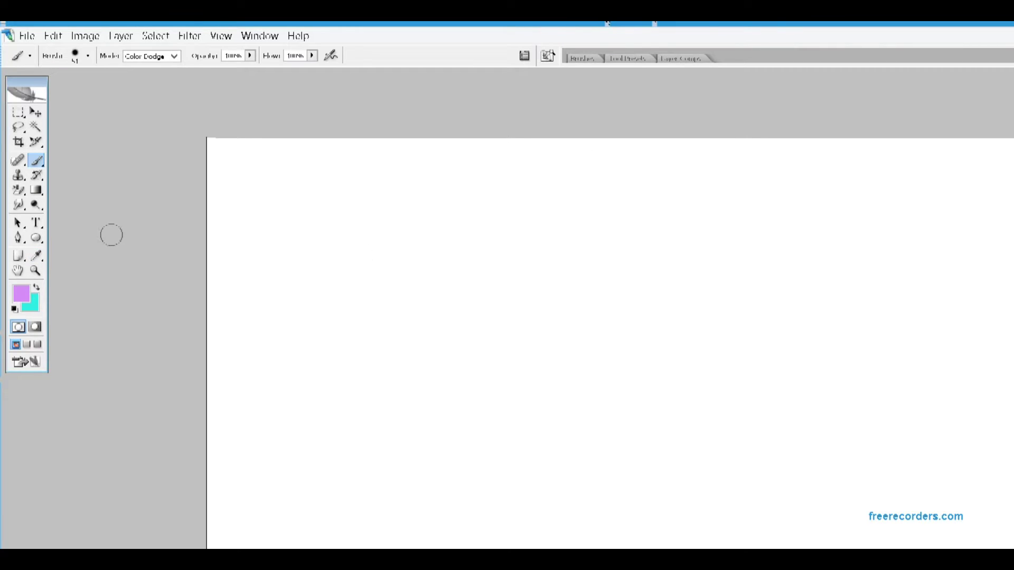
{"action": "key", "text": "g"}
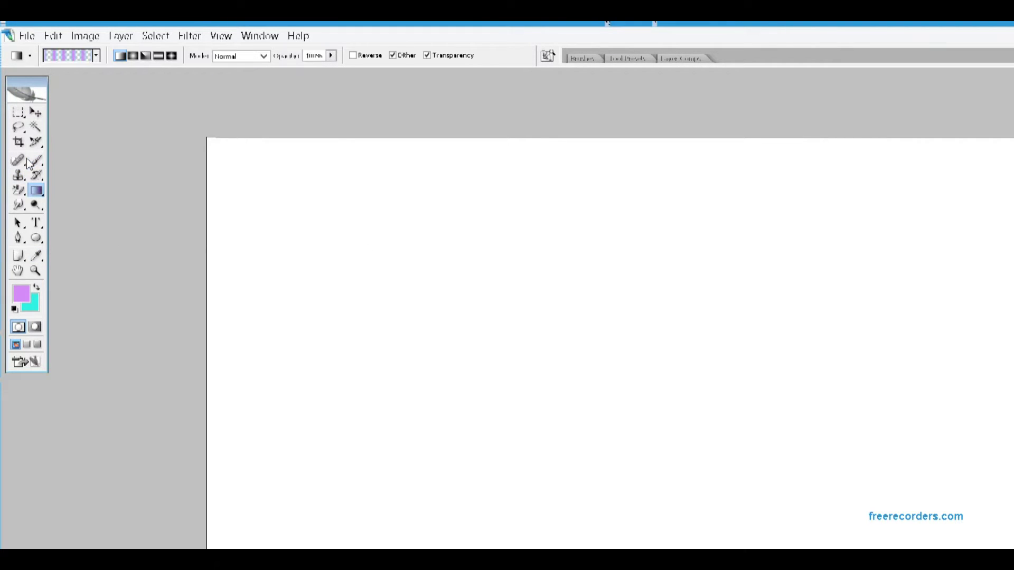
{"action": "right_click", "coordinate": [36, 191]}
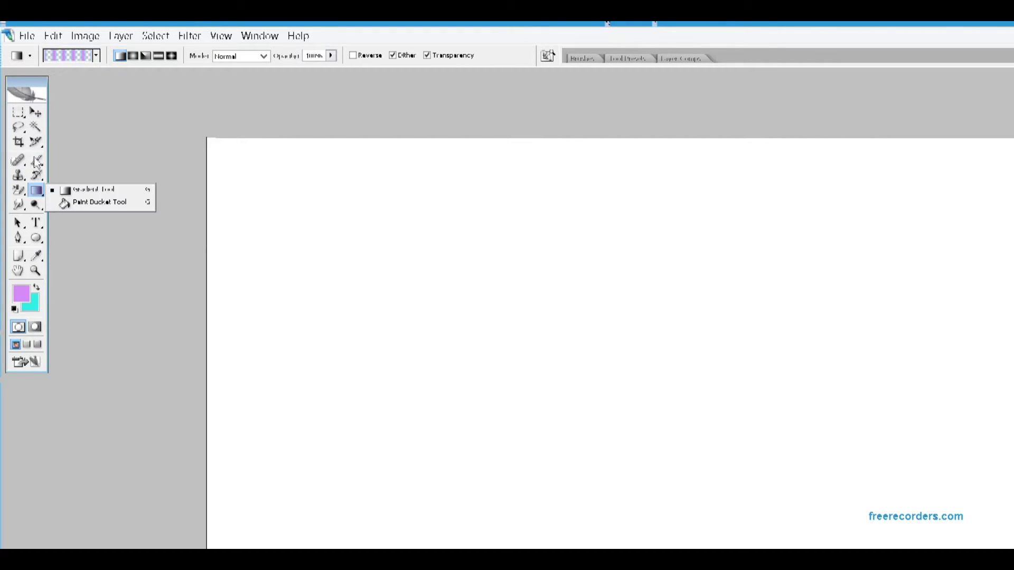
{"action": "left_click", "coordinate": [56, 190]}
{"action": "left_click", "coordinate": [95, 54]}
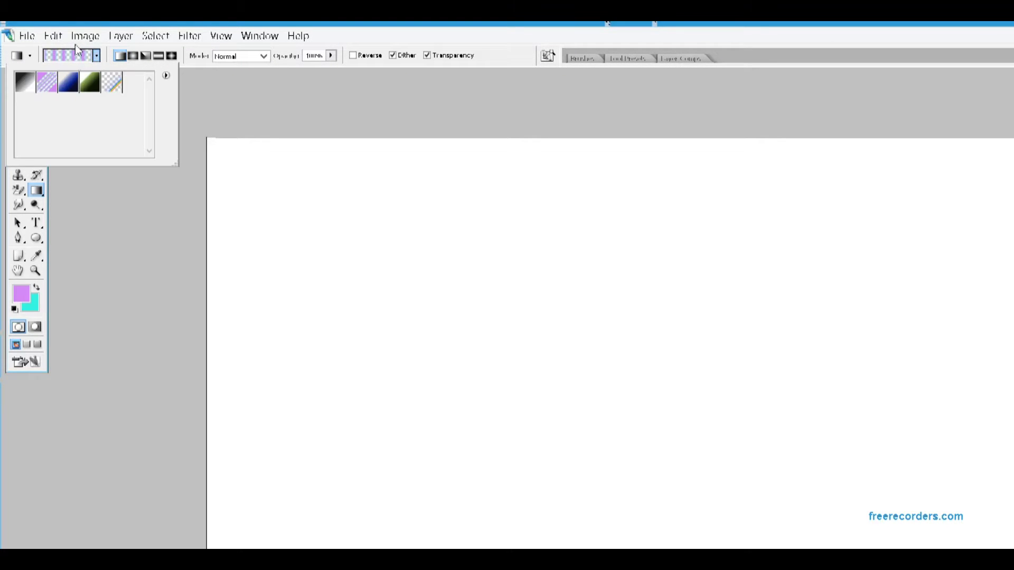
{"action": "left_click", "coordinate": [38, 75]}
{"action": "left_click_drag", "start_coordinate": [232, 544], "coordinate": [972, 177]}
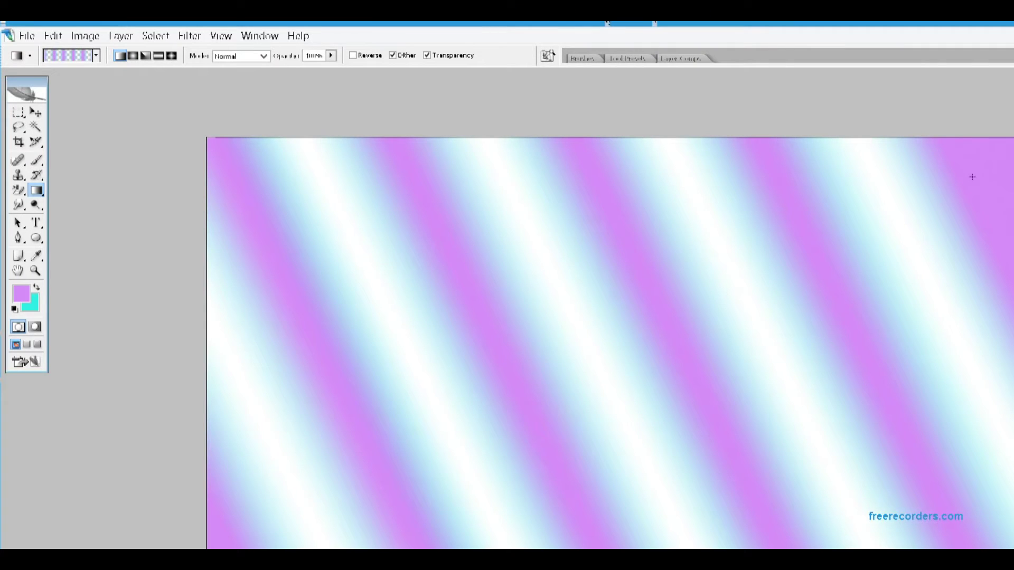
{"action": "left_click_drag", "start_coordinate": [294, 547], "coordinate": [723, 343]}
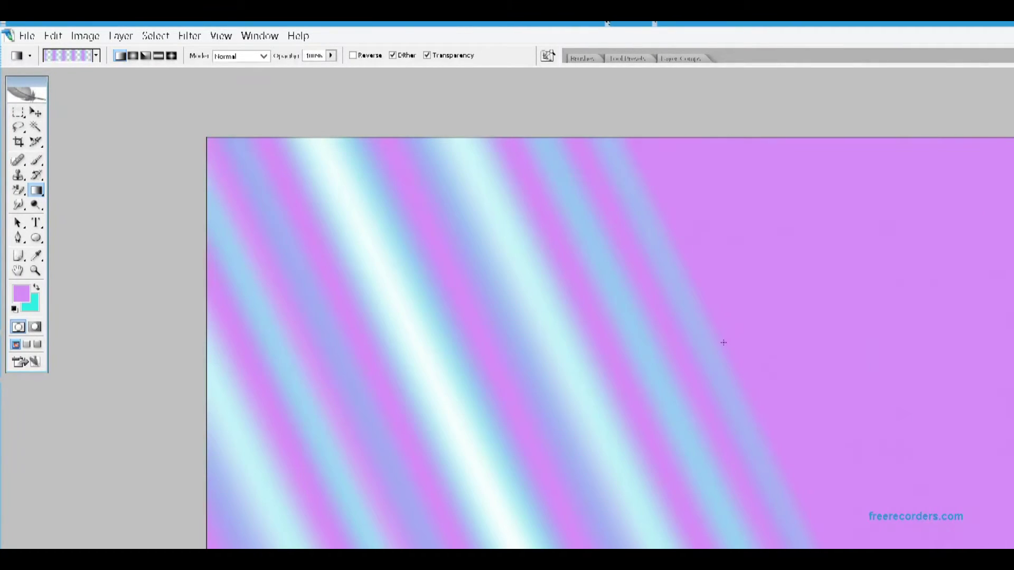
{"action": "left_click_drag", "start_coordinate": [300, 525], "coordinate": [1008, 160]}
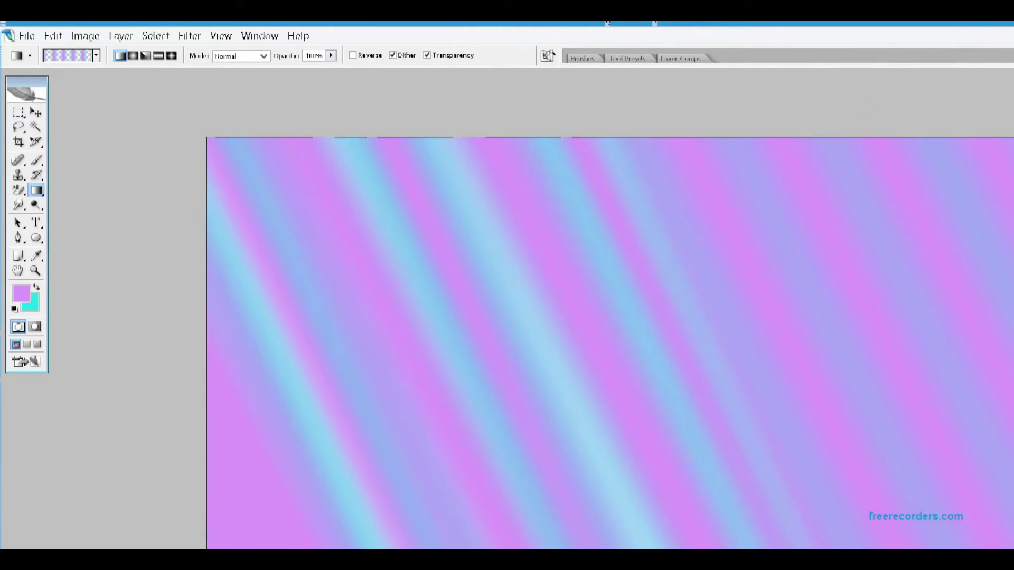
{"action": "left_click_drag", "start_coordinate": [293, 535], "coordinate": [1006, 189]}
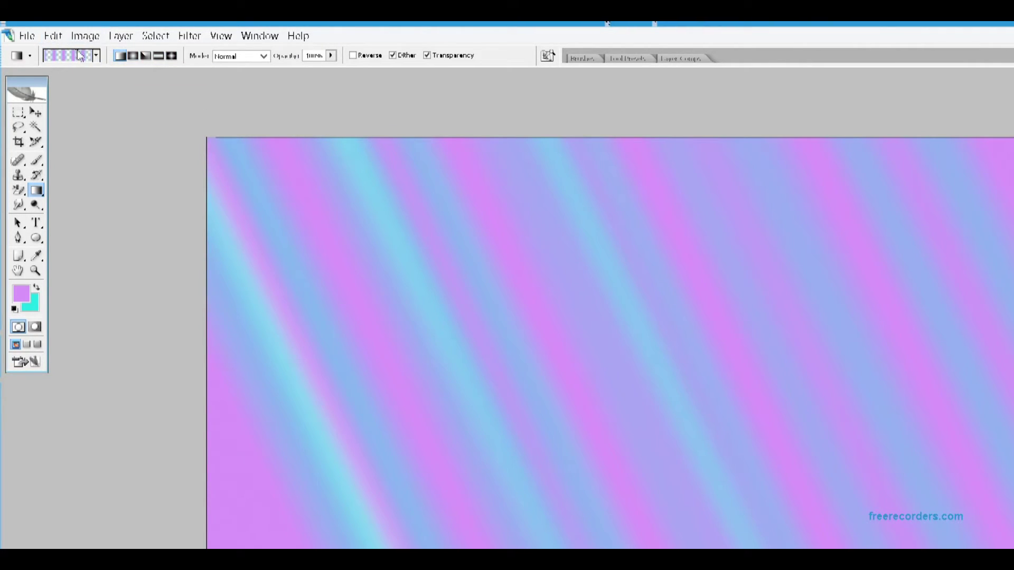
- Cover the canvas with a diagonal linear gradient using the green noise preset
{"action": "left_click", "coordinate": [96, 56]}
{"action": "left_click", "coordinate": [89, 79]}
{"action": "left_click_drag", "start_coordinate": [255, 497], "coordinate": [947, 206]}
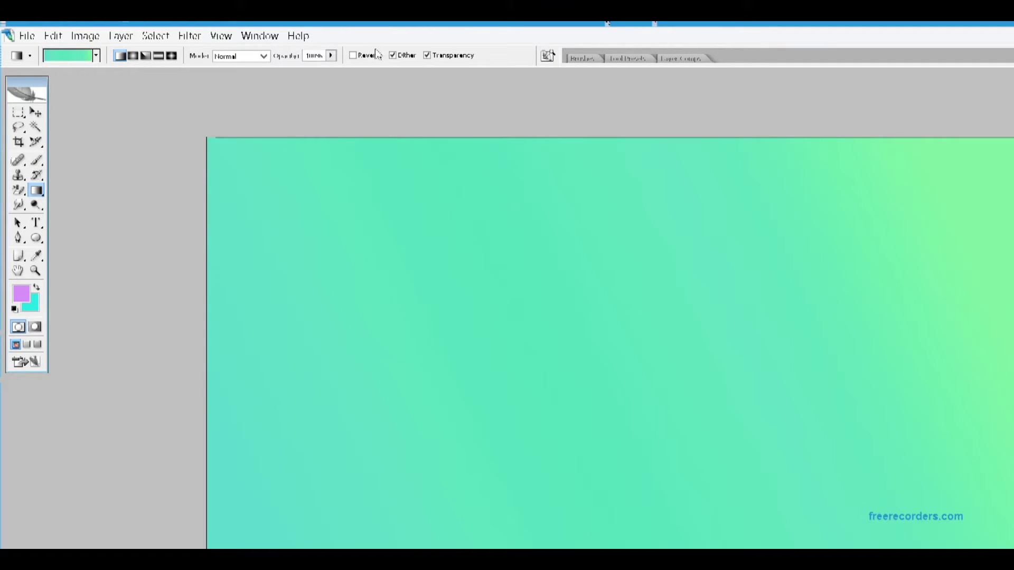
- Cover the canvas with a diagonal linear gradient using the first noise preset, in blue and purple tones
{"action": "left_click", "coordinate": [83, 52]}
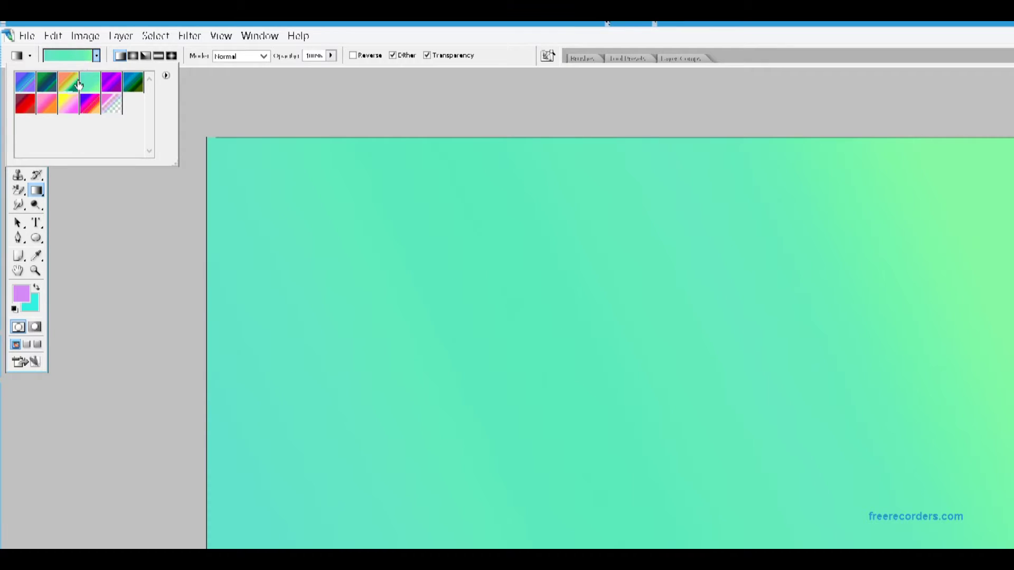
{"action": "left_click", "coordinate": [23, 74]}
{"action": "left_click_drag", "start_coordinate": [253, 535], "coordinate": [1012, 188]}
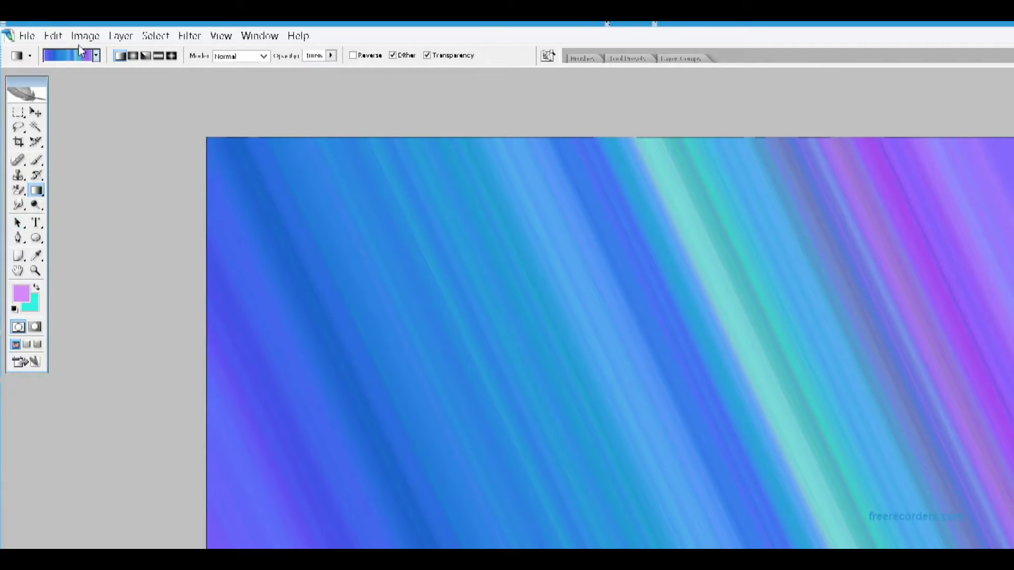
- Overlay a shorter diagonal linear gradient from the lower-left area of the canvas using the partly transparent pink noise preset
{"action": "left_click", "coordinate": [96, 55]}
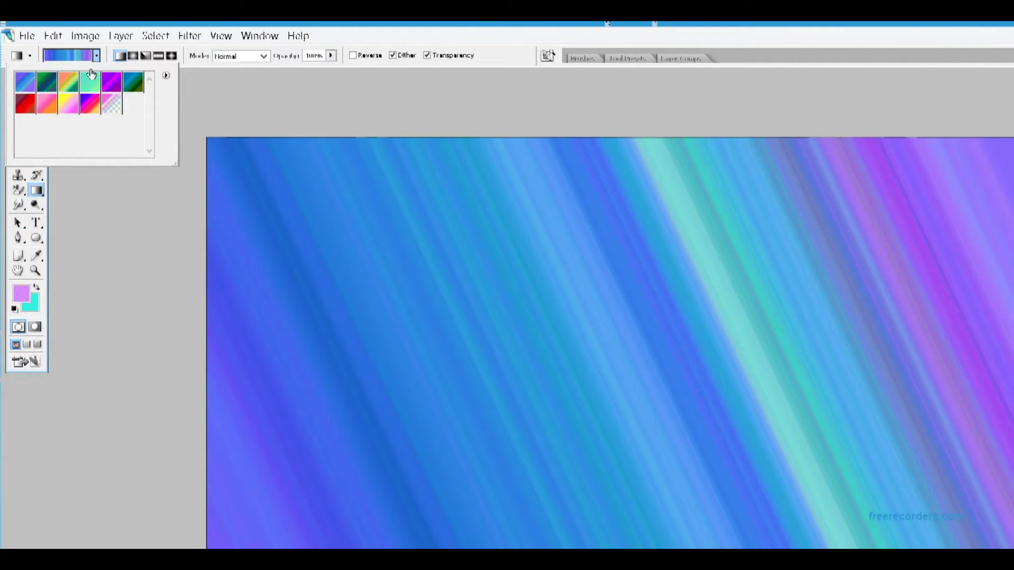
{"action": "left_click", "coordinate": [165, 75]}
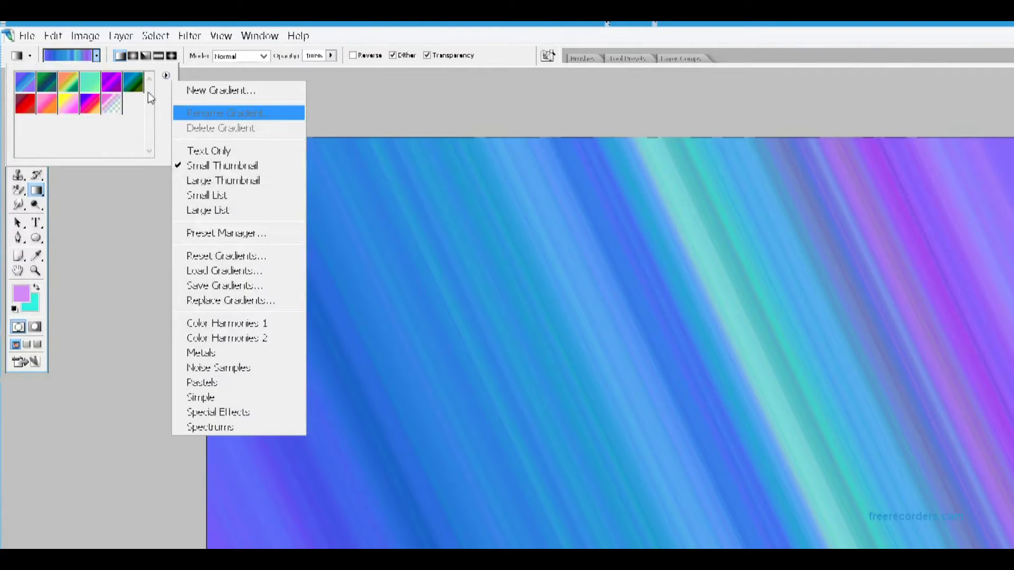
{"action": "left_click", "coordinate": [91, 94]}
{"action": "left_click", "coordinate": [107, 101]}
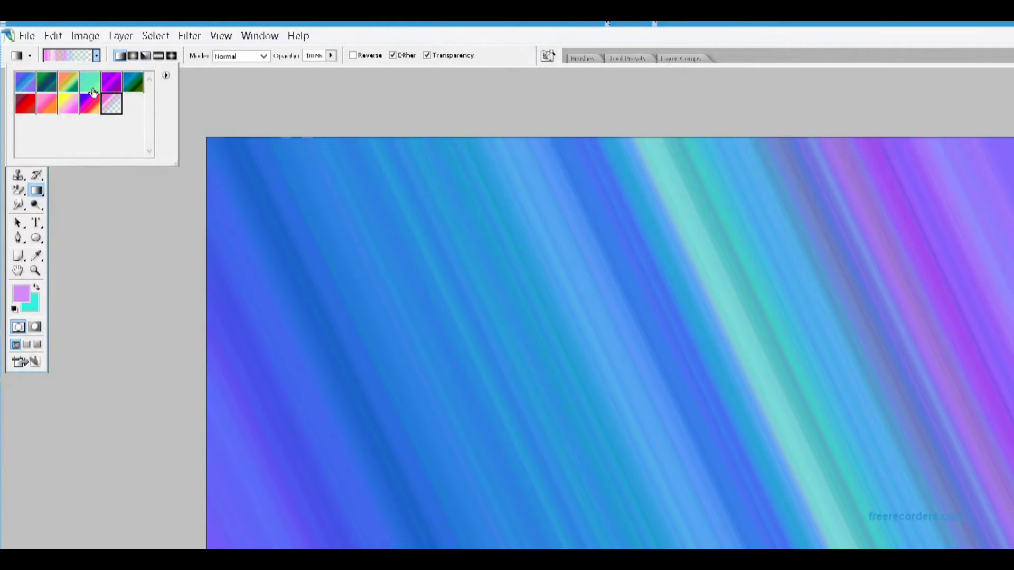
{"action": "left_click_drag", "start_coordinate": [275, 536], "coordinate": [798, 249]}
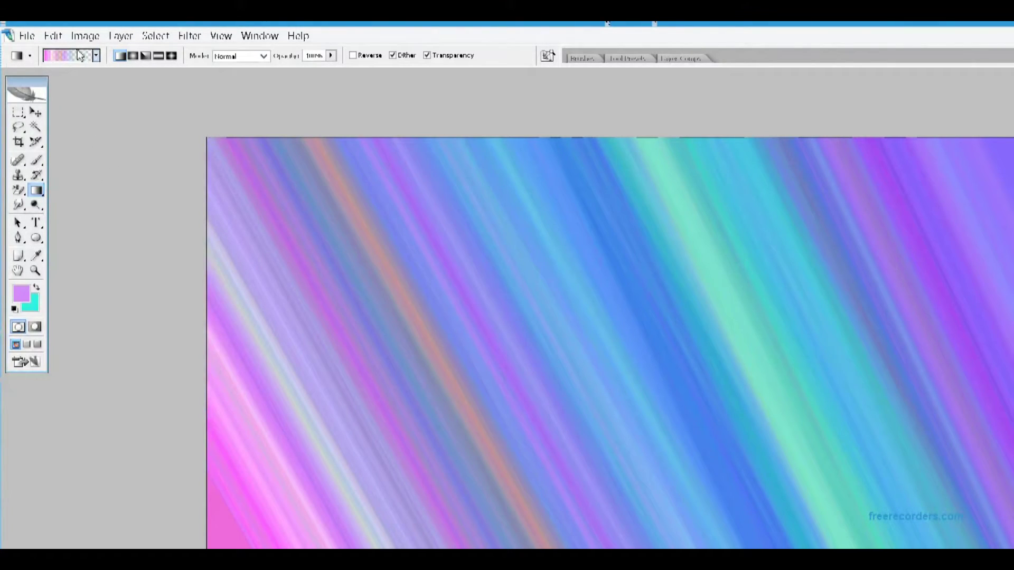
- Replace the gradient presets with the Pastels set and then with the Simple set
{"action": "left_click", "coordinate": [97, 56]}
{"action": "left_click", "coordinate": [166, 75]}
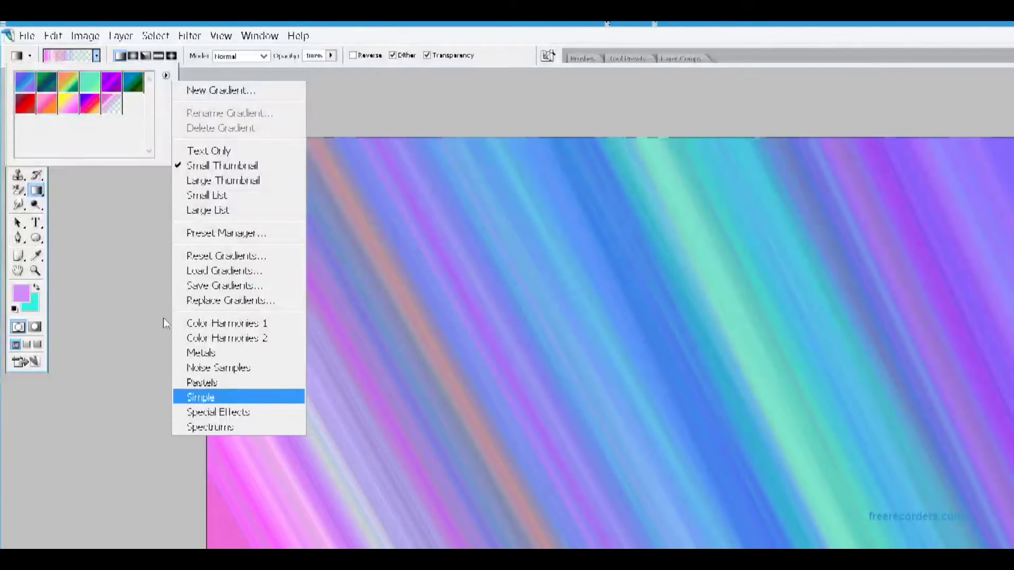
{"action": "left_click", "coordinate": [196, 383]}
{"action": "left_click", "coordinate": [584, 279]}
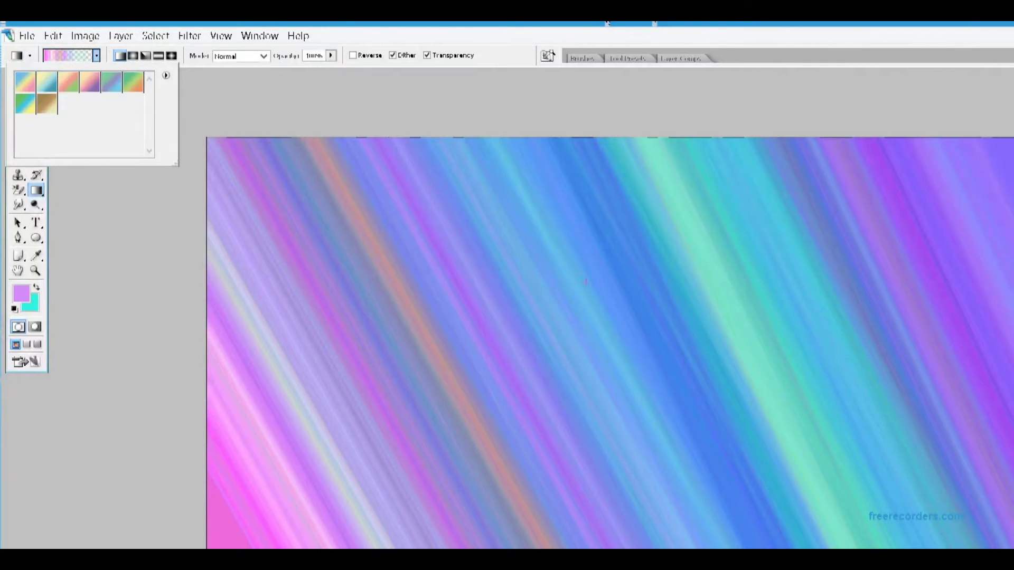
{"action": "left_click", "coordinate": [166, 75]}
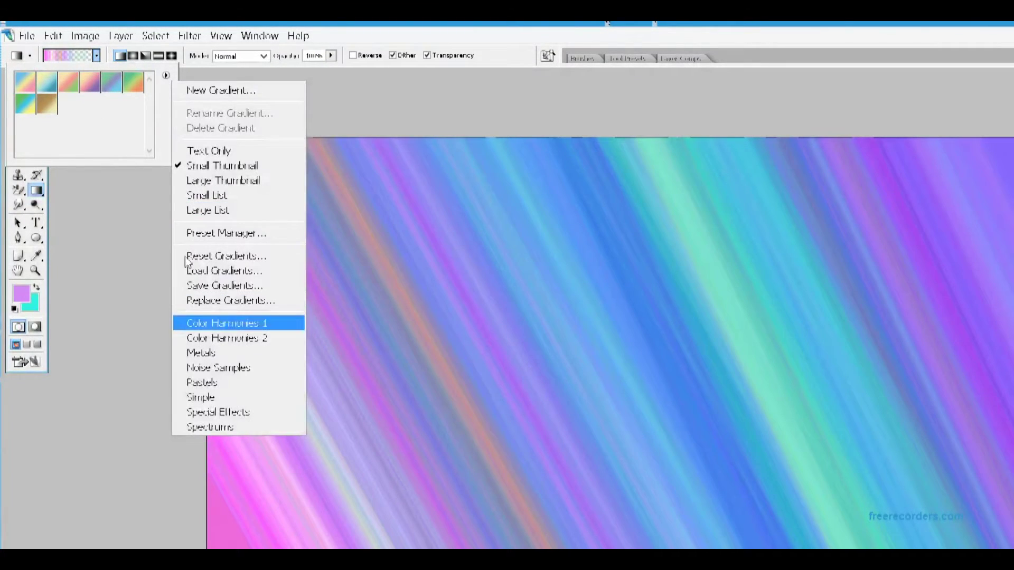
{"action": "left_click", "coordinate": [197, 397]}
{"action": "left_click", "coordinate": [584, 283]}
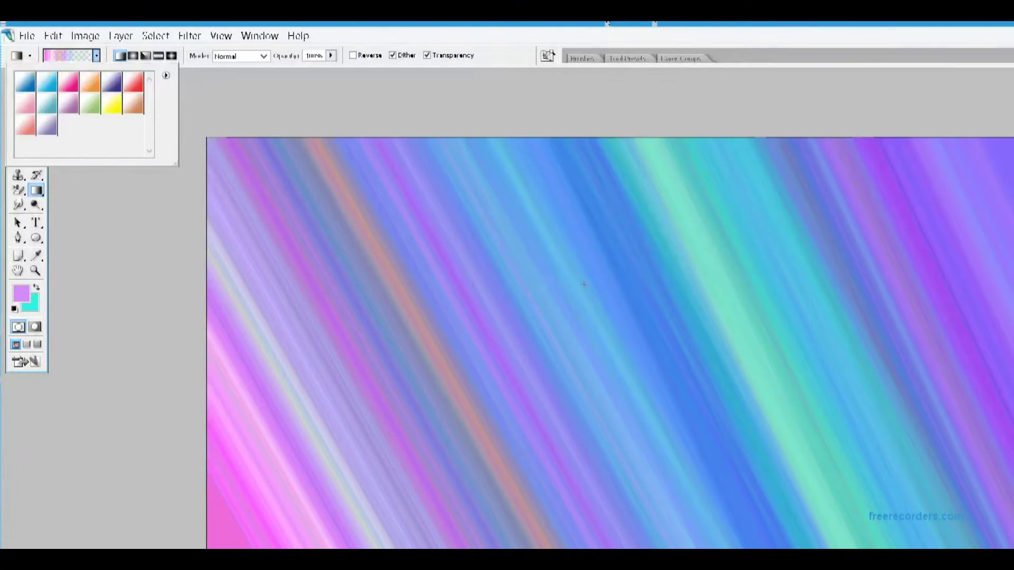
- Replace the current gradient presets with the Spectrums set
{"action": "left_click", "coordinate": [166, 75]}
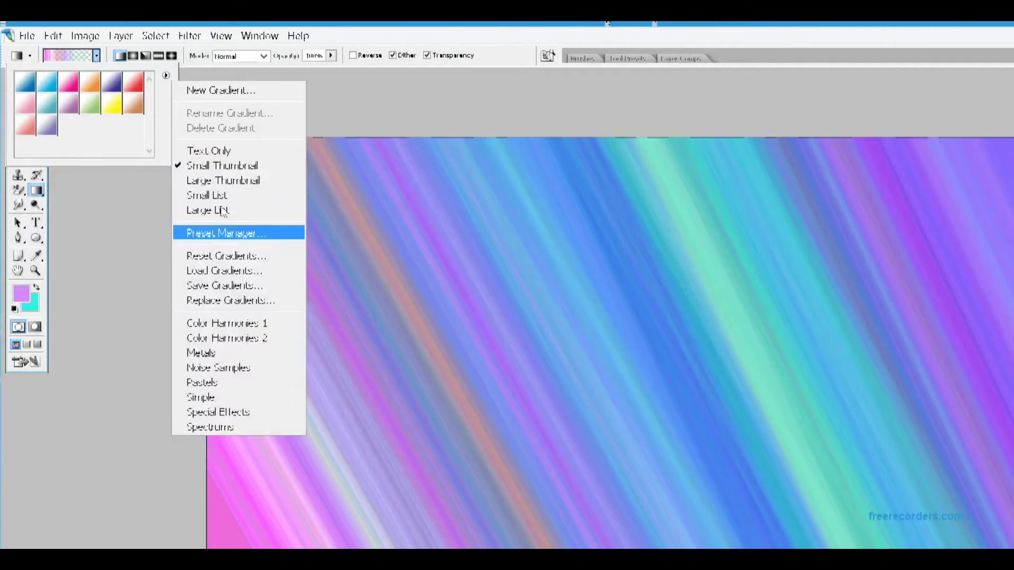
{"action": "key", "text": "Down"}
{"action": "key", "text": "Return"}
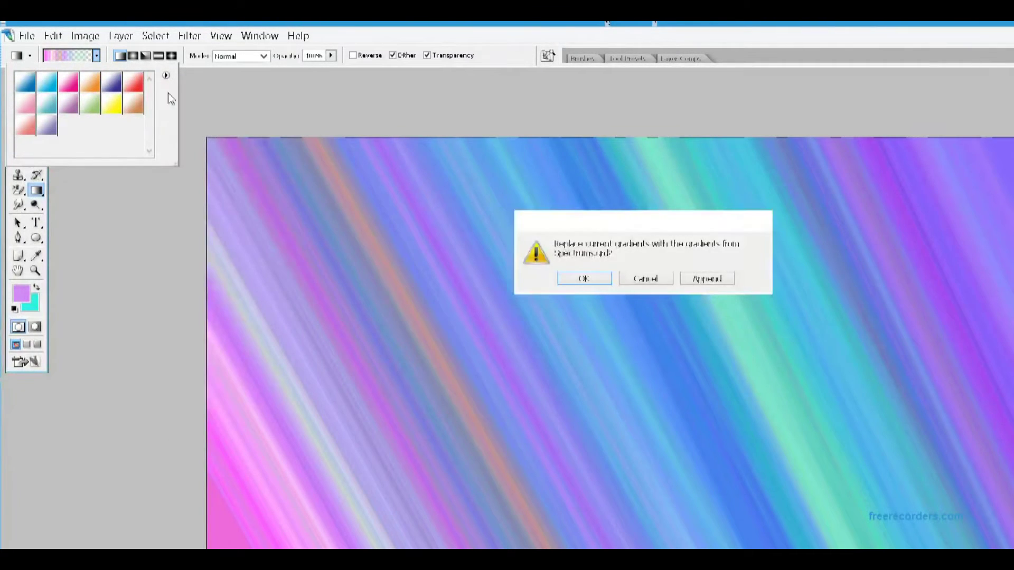
{"action": "key", "text": "Return"}
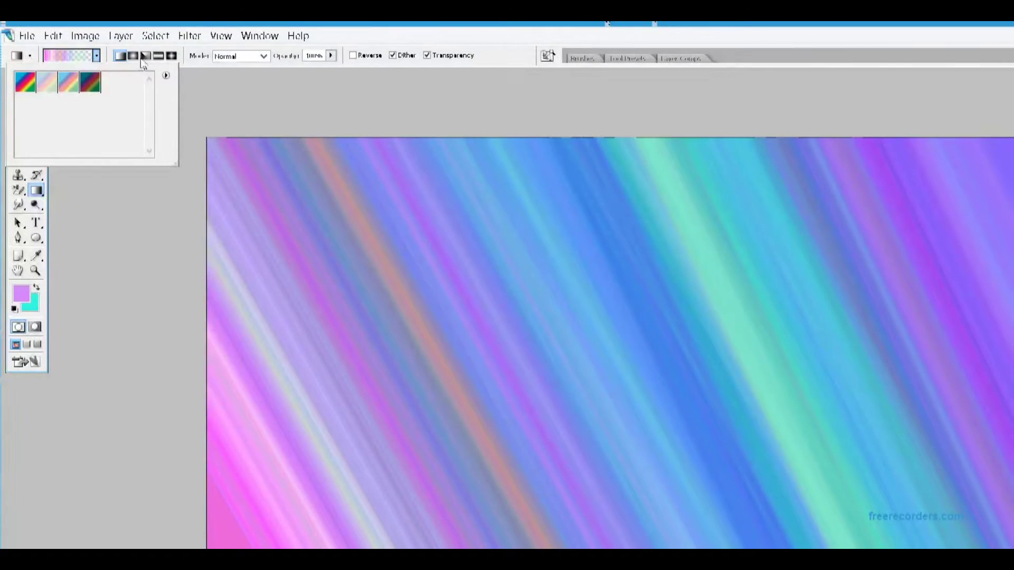
- Duplicate the Background layer within the same document, keeping the suggested layer name
{"action": "left_click", "coordinate": [957, 336]}
{"action": "left_click", "coordinate": [938, 353]}
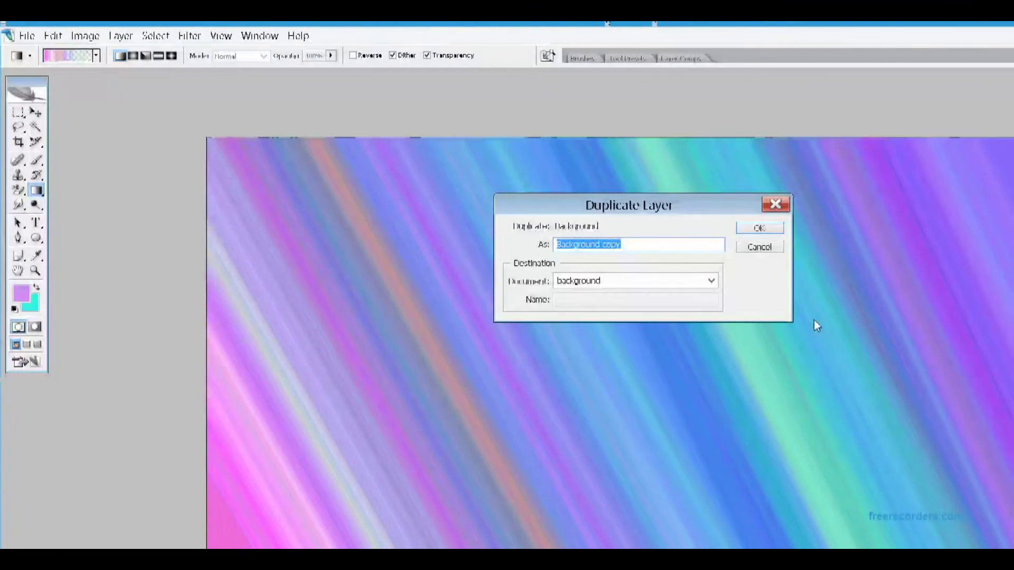
{"action": "left_click", "coordinate": [759, 227]}
- Scatter small single brush dots over the whole striped canvas on the duplicated layer, using the Brush tool in Color Dodge mode
{"action": "key", "text": "b"}
{"action": "left_click", "coordinate": [285, 206]}
{"action": "left_click", "coordinate": [397, 241]}
{"action": "left_click", "coordinate": [283, 403]}
{"action": "left_click", "coordinate": [613, 367]}
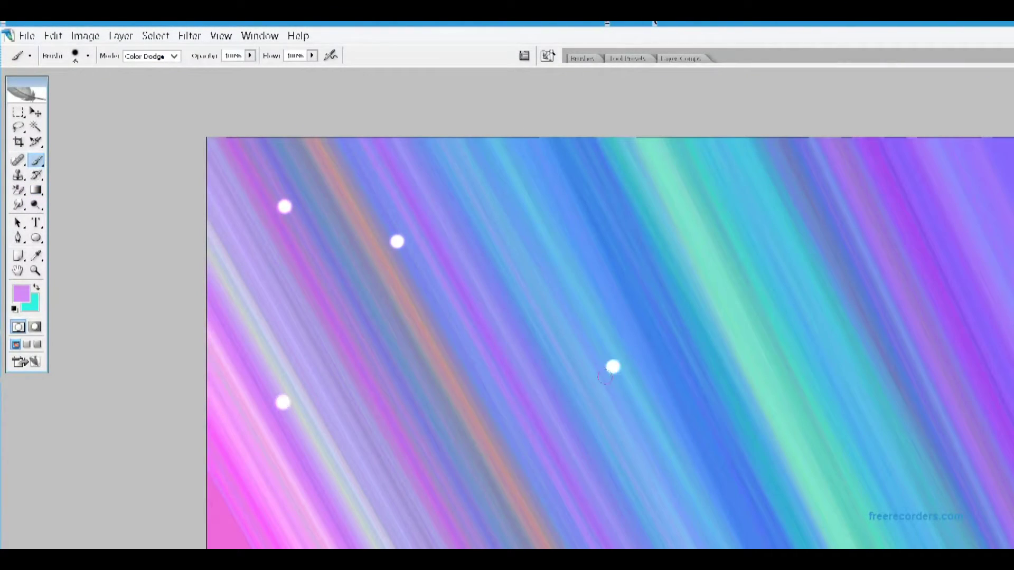
{"action": "left_click", "coordinate": [341, 541]}
{"action": "left_click", "coordinate": [468, 323]}
{"action": "left_click", "coordinate": [627, 238]}
{"action": "left_click", "coordinate": [918, 254]}
{"action": "left_click", "coordinate": [1002, 367]}
{"action": "left_click", "coordinate": [902, 541]}
{"action": "left_click", "coordinate": [858, 375]}
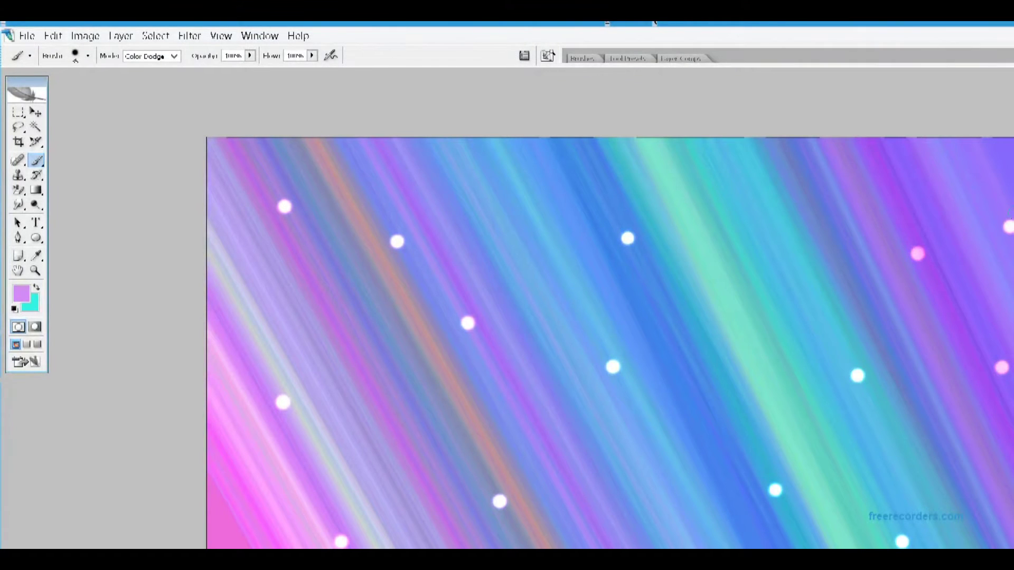
{"action": "left_click", "coordinate": [1003, 173]}
{"action": "left_click", "coordinate": [787, 285]}
{"action": "left_click", "coordinate": [623, 521]}
{"action": "left_click", "coordinate": [476, 444]}
{"action": "left_click", "coordinate": [247, 500]}
{"action": "left_click", "coordinate": [382, 449]}
{"action": "left_click", "coordinate": [502, 238]}
{"action": "left_click", "coordinate": [341, 299]}
{"action": "left_click", "coordinate": [556, 329]}
{"action": "left_click", "coordinate": [682, 445]}
{"action": "left_click", "coordinate": [516, 412]}
{"action": "left_click", "coordinate": [910, 449]}
{"action": "left_click", "coordinate": [909, 302]}
{"action": "left_click", "coordinate": [783, 162]}
{"action": "left_click", "coordinate": [500, 192]}
{"action": "left_click", "coordinate": [392, 166]}
{"action": "left_click", "coordinate": [652, 339]}
{"action": "left_click", "coordinate": [748, 382]}
{"action": "left_click", "coordinate": [576, 458]}
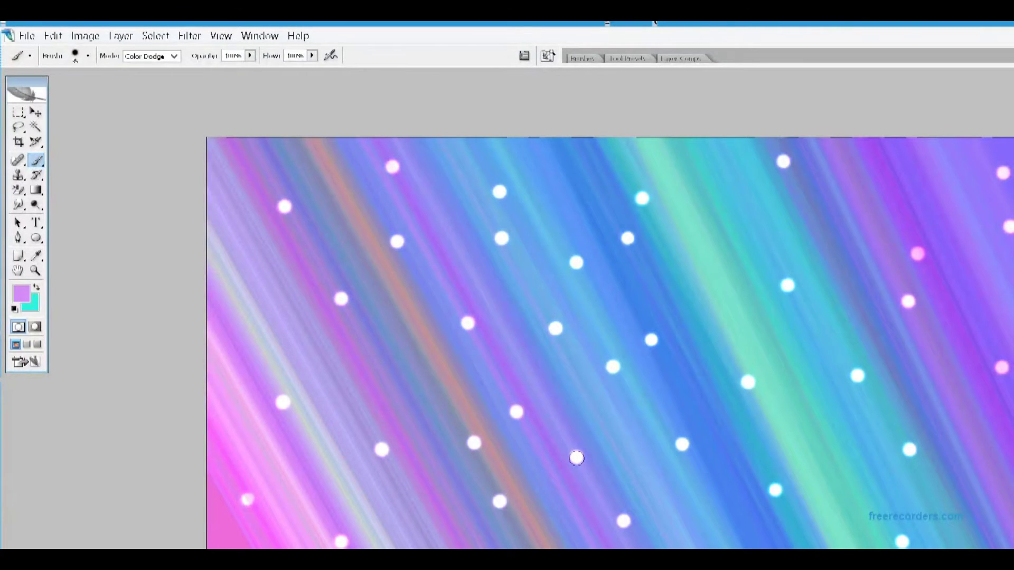
- Apply a Gaussian Blur with a radius of about 3.9 pixels to the layer with the small dots
{"action": "left_click", "coordinate": [190, 36]}
{"action": "mouse_move", "coordinate": [69, 186]}
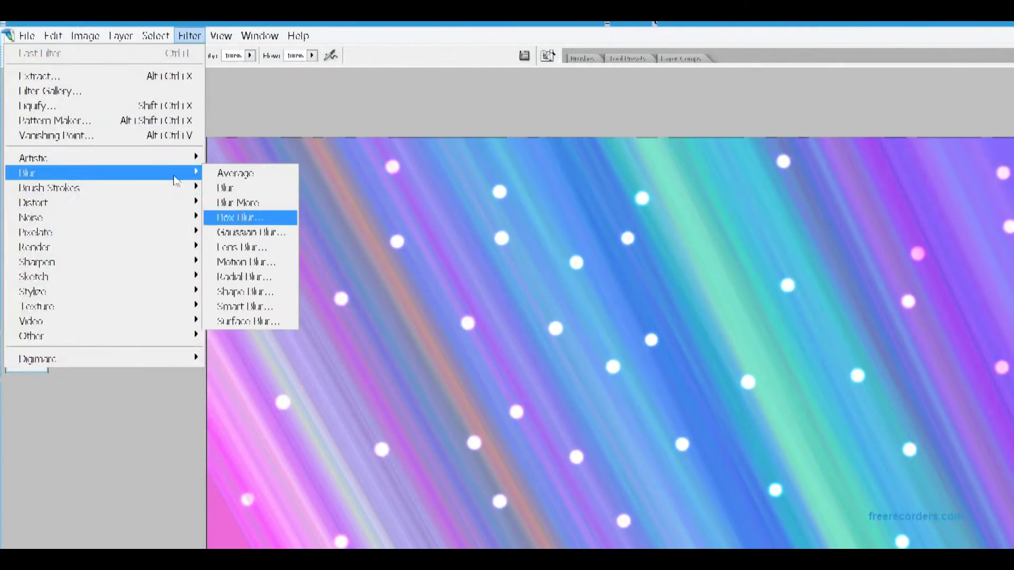
{"action": "left_click", "coordinate": [248, 228]}
{"action": "type", "text": "3.1"}
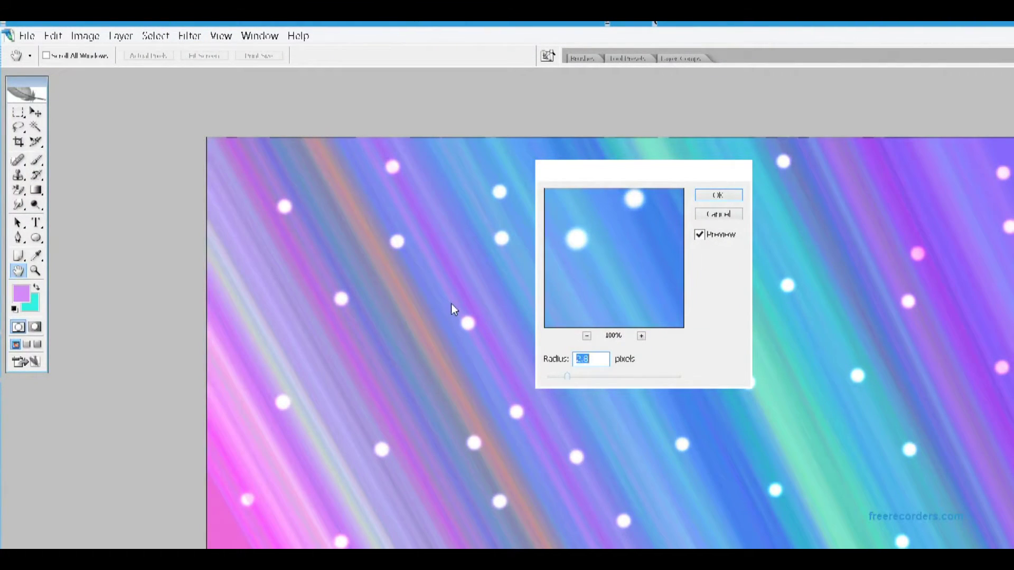
{"action": "left_click_drag", "start_coordinate": [570, 377], "coordinate": [576, 376]}
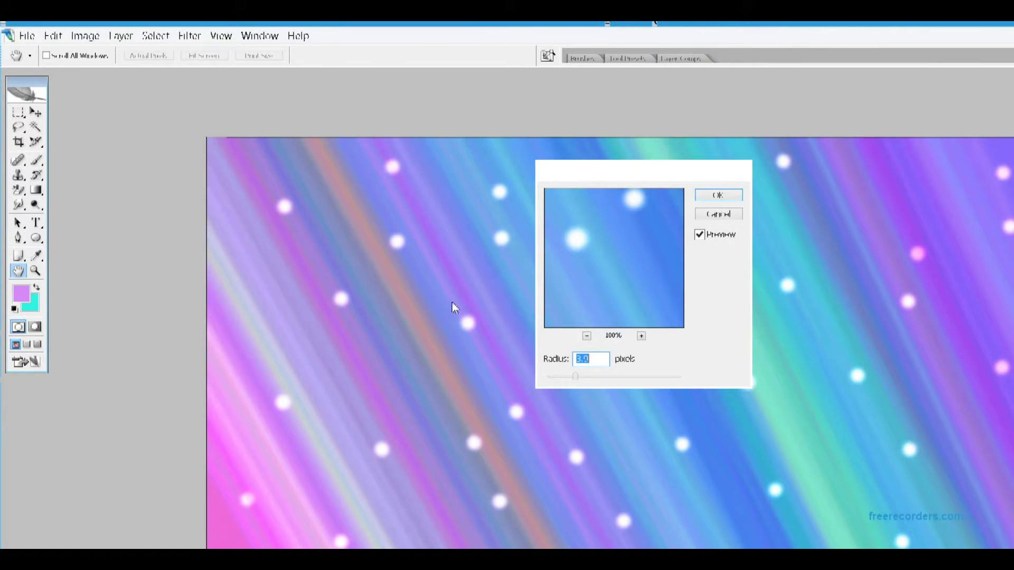
{"action": "key", "text": "Return"}
{"action": "key", "text": "b"}
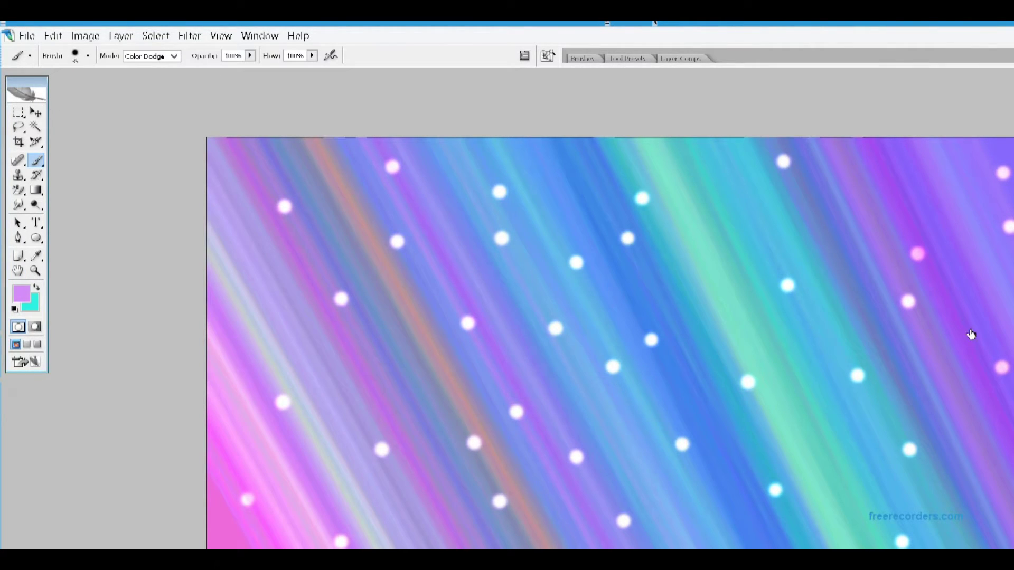
- Duplicate the blurred small-dot layer, keeping the suggested layer name
{"action": "key", "text": "alt+l"}
{"action": "key", "text": "d"}
{"action": "key", "text": "Return"}
- Scatter medium single dots across the whole canvas with a 71 px brush in Color Dodge mode
{"action": "left_click", "coordinate": [75, 55]}
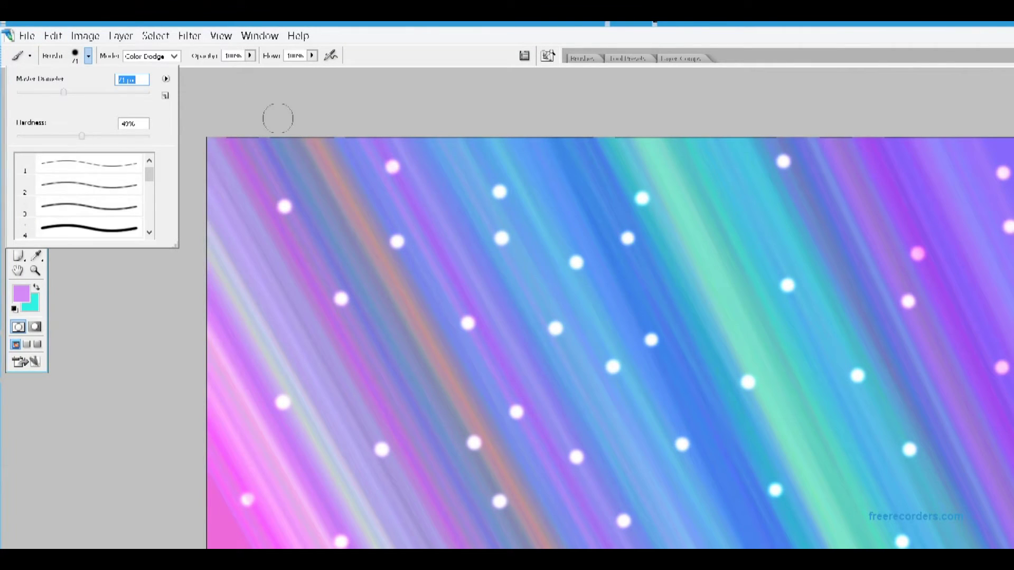
{"action": "left_click", "coordinate": [332, 208]}
{"action": "left_click", "coordinate": [240, 295]}
{"action": "left_click", "coordinate": [399, 330]}
{"action": "left_click", "coordinate": [322, 433]}
{"action": "left_click", "coordinate": [421, 508]}
{"action": "left_click", "coordinate": [417, 418]}
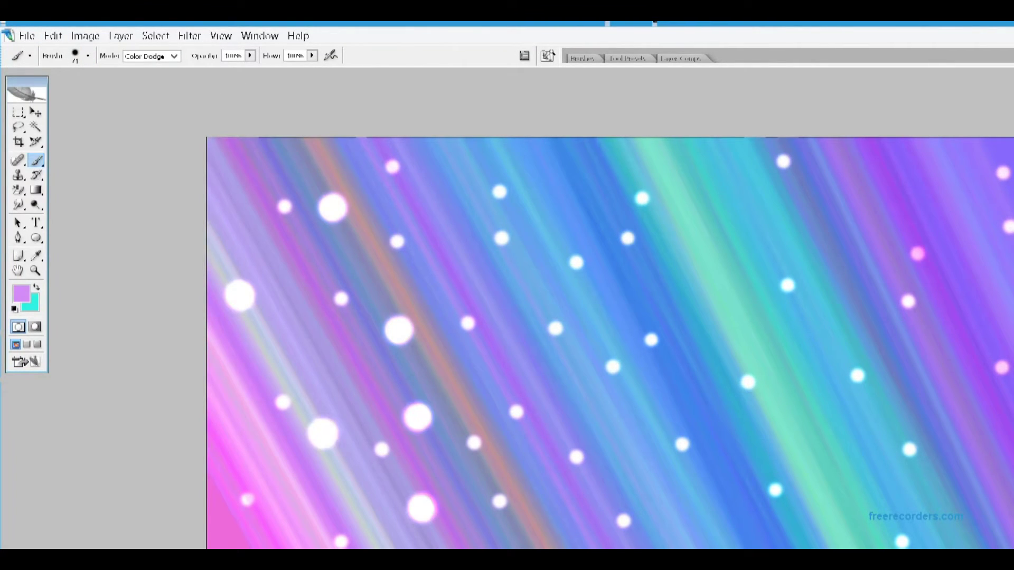
{"action": "left_click", "coordinate": [746, 489]}
{"action": "left_click", "coordinate": [601, 414]}
{"action": "left_click", "coordinate": [730, 274]}
{"action": "left_click", "coordinate": [529, 293]}
{"action": "left_click", "coordinate": [862, 189]}
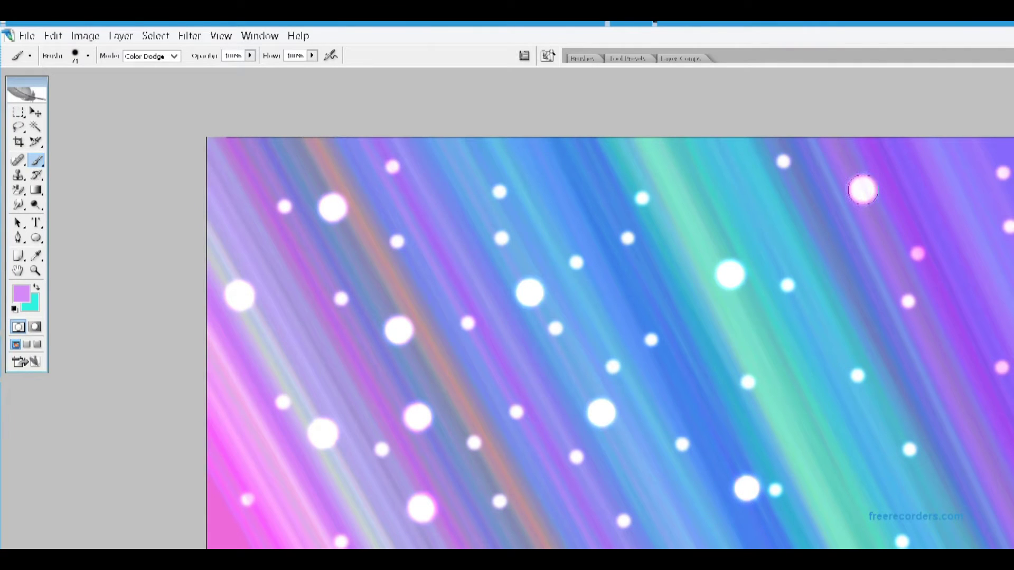
{"action": "left_click", "coordinate": [982, 285]}
{"action": "left_click", "coordinate": [922, 393]}
{"action": "left_click", "coordinate": [1004, 493]}
{"action": "left_click", "coordinate": [848, 506]}
{"action": "left_click", "coordinate": [808, 337]}
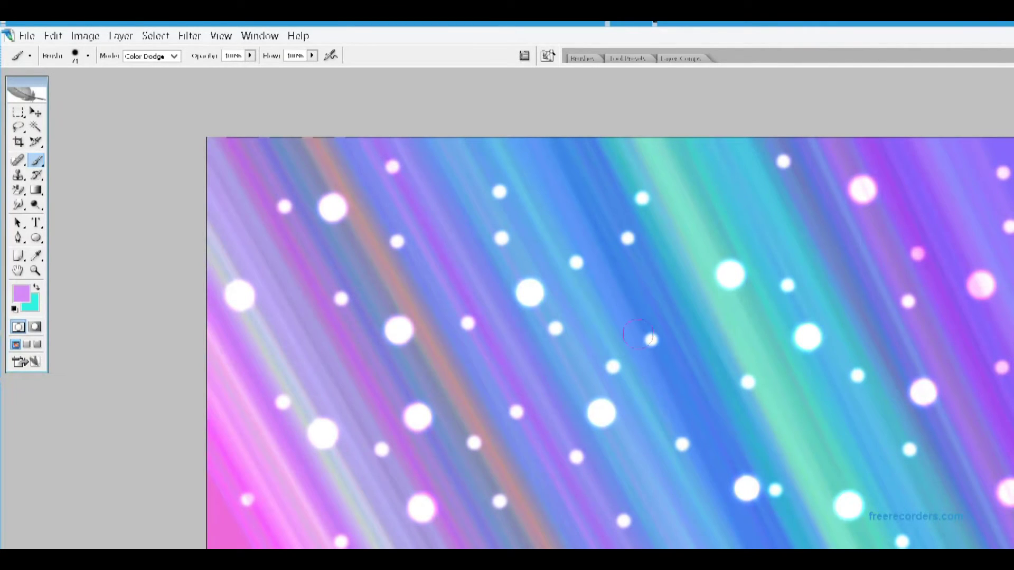
{"action": "left_click", "coordinate": [624, 298]}
{"action": "left_click", "coordinate": [691, 185]}
{"action": "left_click", "coordinate": [509, 166]}
{"action": "left_click", "coordinate": [579, 185]}
{"action": "left_click", "coordinate": [442, 259]}
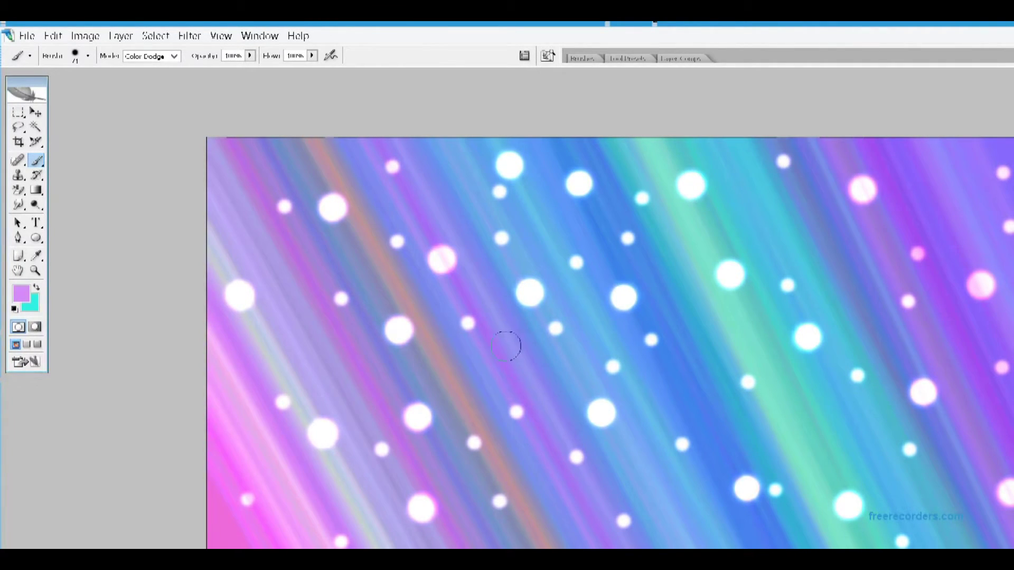
{"action": "left_click", "coordinate": [504, 347]}
{"action": "left_click", "coordinate": [668, 494]}
{"action": "left_click", "coordinate": [246, 414]}
{"action": "left_click", "coordinate": [794, 430]}
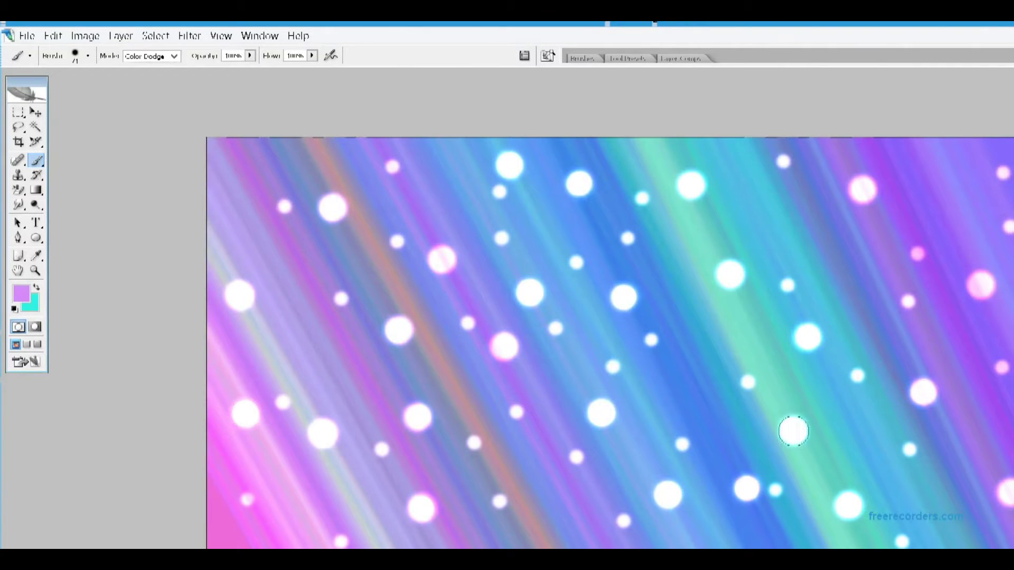
{"action": "left_click", "coordinate": [671, 393]}
- Soften the layer with the medium dots using a Gaussian Blur with a radius of 2.0 pixels
{"action": "left_click", "coordinate": [190, 35]}
{"action": "mouse_move", "coordinate": [53, 169]}
{"action": "left_click", "coordinate": [249, 229]}
{"action": "key", "text": "Up"}
{"action": "key", "text": "Up"}
{"action": "key", "text": "Up"}
{"action": "key", "text": "Up"}
{"action": "key", "text": "Up"}
{"action": "key", "text": "Up"}
{"action": "key", "text": "Up"}
{"action": "key", "text": "Up"}
{"action": "key", "text": "Up"}
{"action": "key", "text": "Up"}
{"action": "key", "text": "Up"}
{"action": "key", "text": "Up"}
{"action": "key", "text": "Up"}
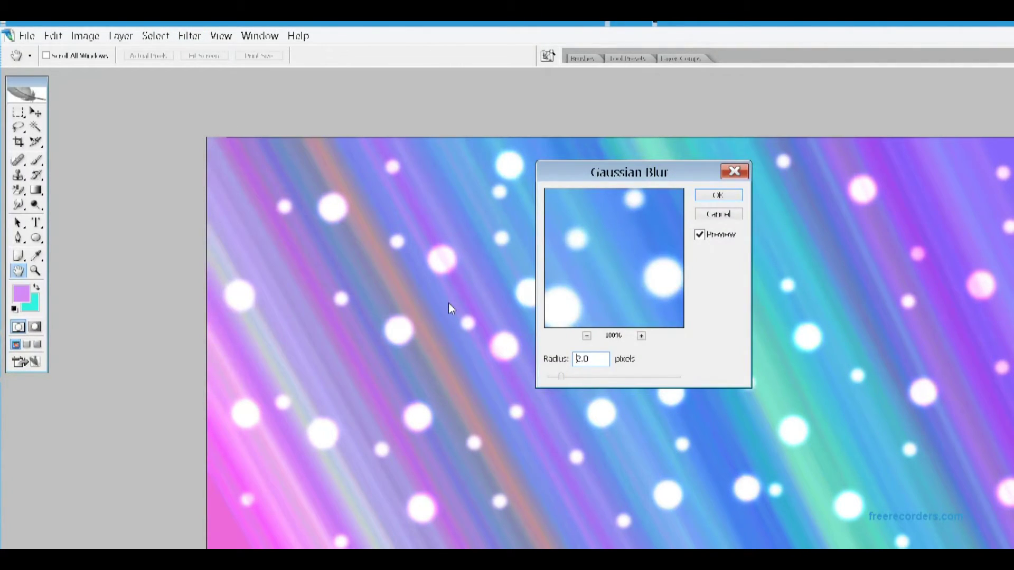
{"action": "key", "text": "Return"}
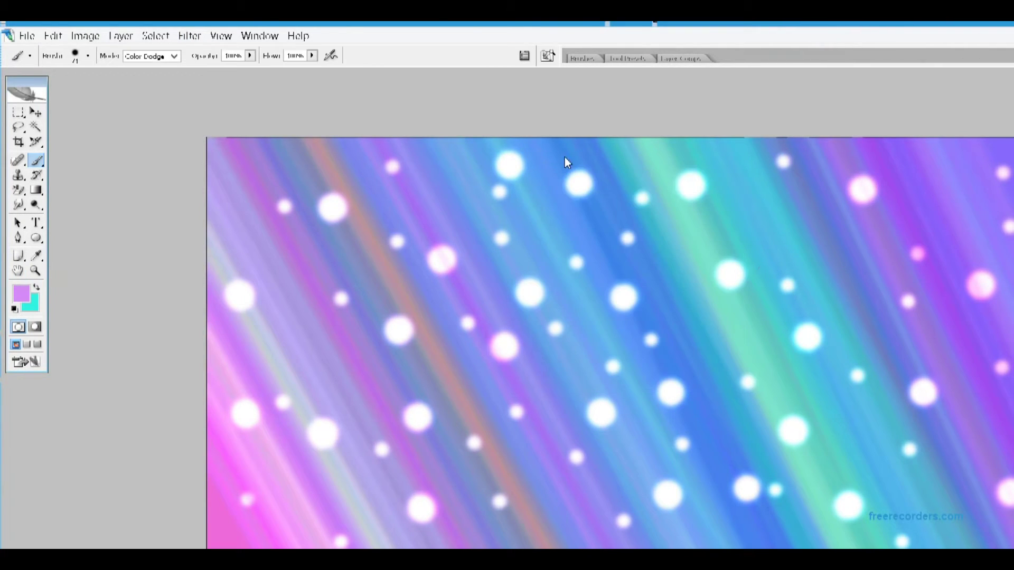
- Duplicate the blurred medium-dot layer, keeping the suggested layer name
{"action": "left_click", "coordinate": [80, 56]}
{"action": "right_click", "coordinate": [984, 341]}
{"action": "left_click", "coordinate": [918, 114]}
{"action": "key", "text": "Return"}
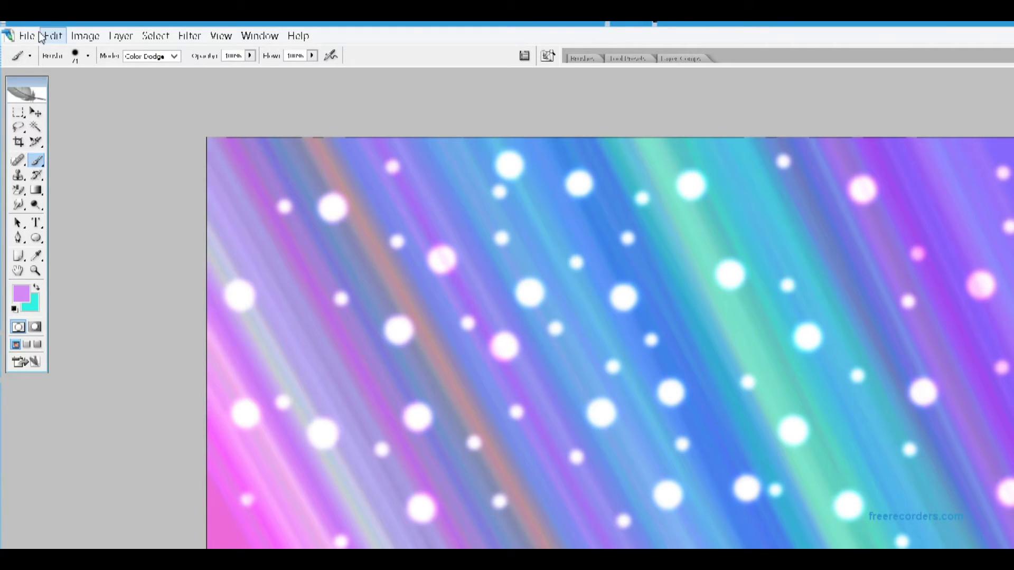
- Enlarge the brush to 155 px and place large single Color Dodge dots across the canvas
{"action": "left_click", "coordinate": [88, 56]}
{"action": "left_click_drag", "start_coordinate": [61, 82], "coordinate": [106, 81]}
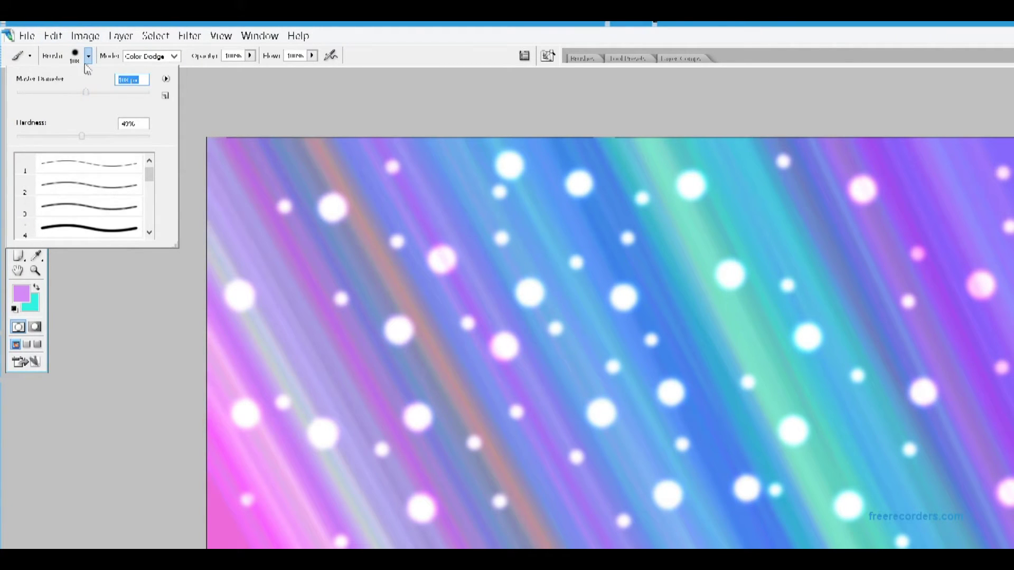
{"action": "key", "text": "Return"}
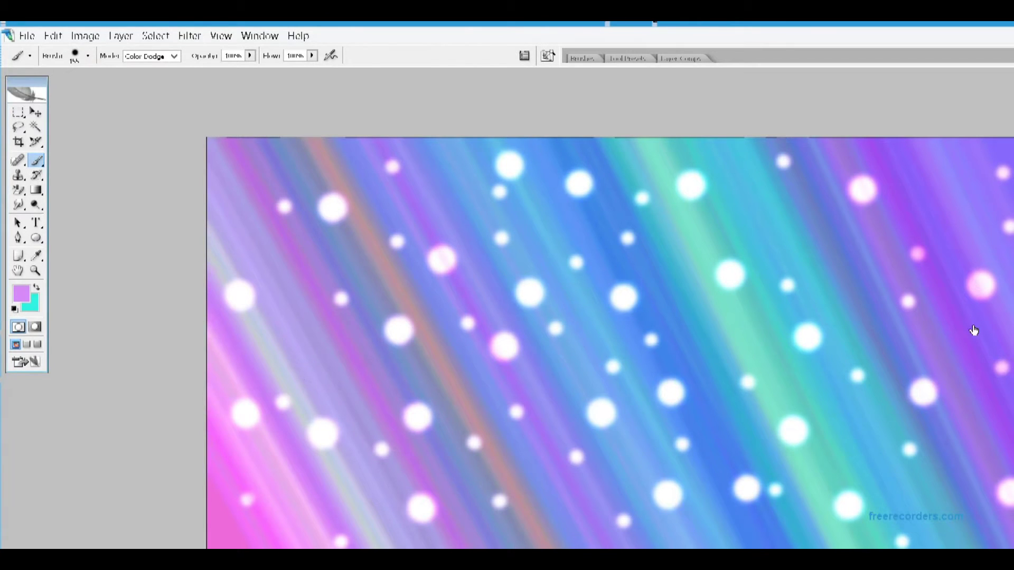
{"action": "left_click", "coordinate": [284, 362]}
{"action": "left_click", "coordinate": [441, 375]}
{"action": "left_click", "coordinate": [494, 478]}
{"action": "left_click", "coordinate": [851, 425]}
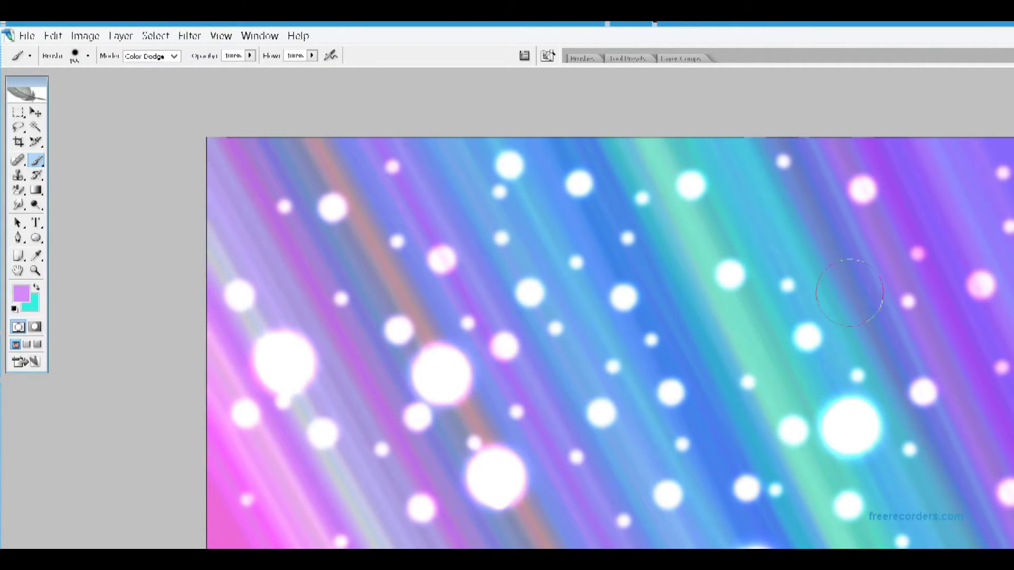
{"action": "left_click", "coordinate": [849, 297]}
{"action": "left_click", "coordinate": [892, 189]}
{"action": "left_click", "coordinate": [670, 243]}
{"action": "left_click", "coordinate": [590, 433]}
{"action": "left_click", "coordinate": [553, 547]}
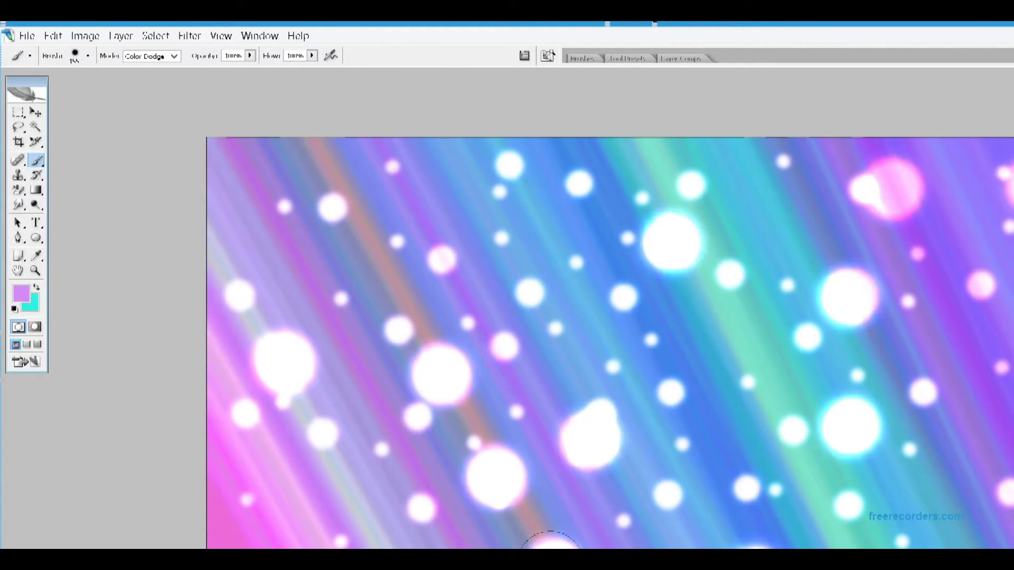
{"action": "left_click", "coordinate": [415, 545]}
{"action": "left_click", "coordinate": [354, 211]}
{"action": "left_click", "coordinate": [244, 196]}
{"action": "left_click", "coordinate": [977, 389]}
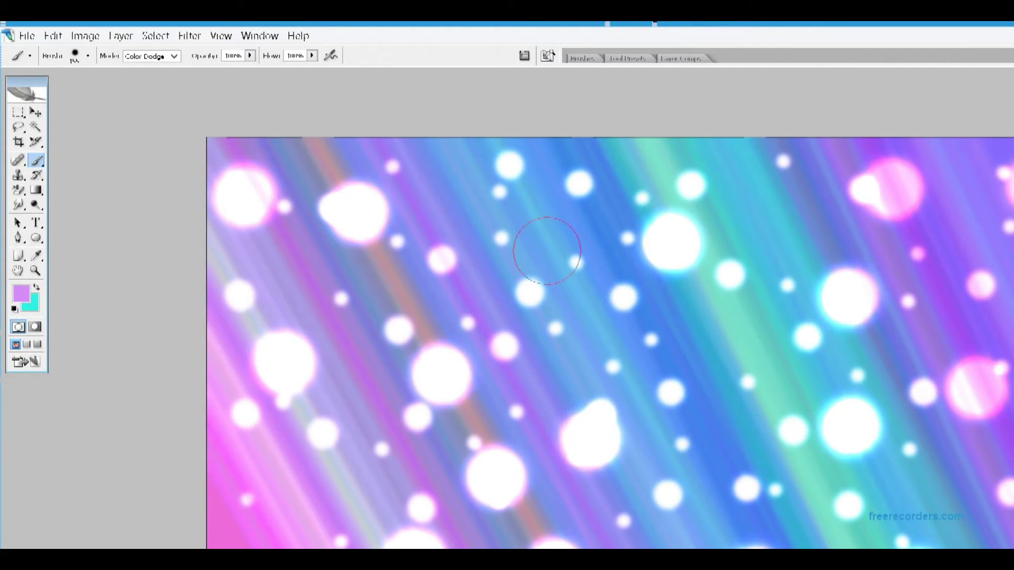
{"action": "left_click", "coordinate": [547, 249]}
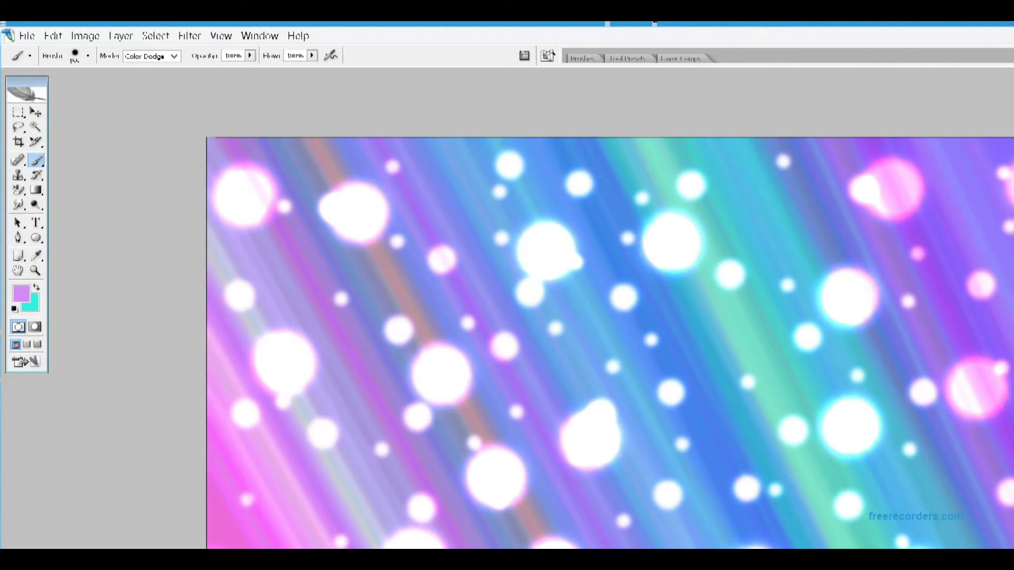
- Apply a Gaussian Blur with a radius of about 5.8 pixels to the layer with the large dots
{"action": "left_click", "coordinate": [189, 36]}
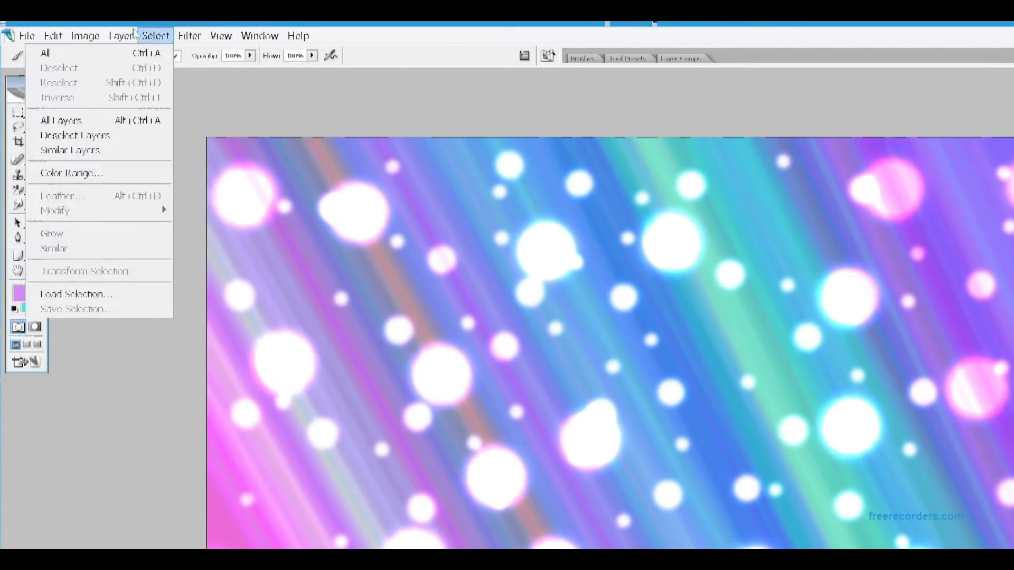
{"action": "mouse_move", "coordinate": [106, 173]}
{"action": "left_click", "coordinate": [237, 231]}
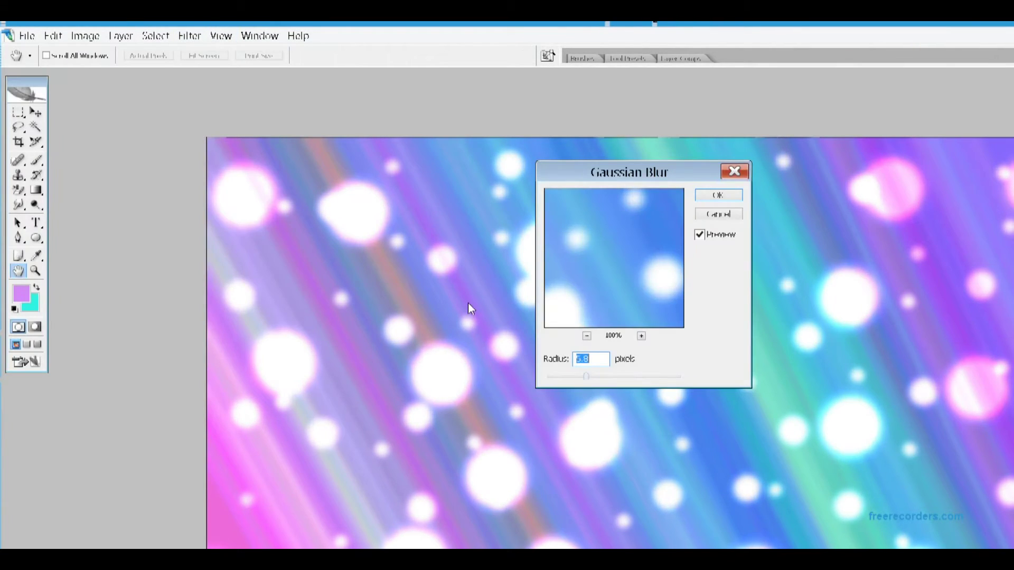
{"action": "key", "text": "Return"}
{"action": "key", "text": "b"}
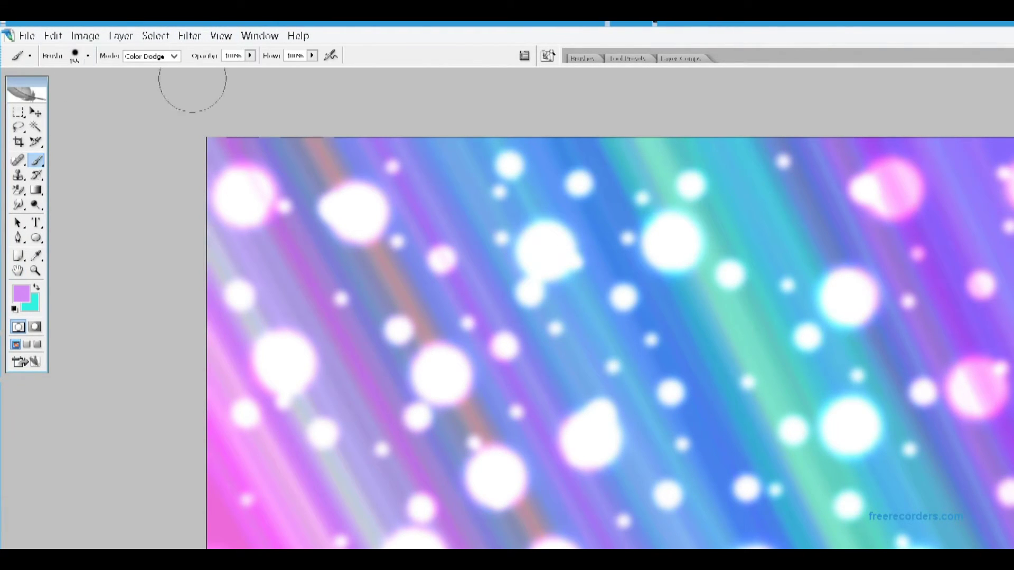
{"action": "key", "text": "Return"}
- Reduce the brush to 47 px and scatter small sharp Color Dodge dots between the blurred ones over the whole canvas
{"action": "left_click", "coordinate": [88, 56]}
{"action": "left_click", "coordinate": [57, 93]}
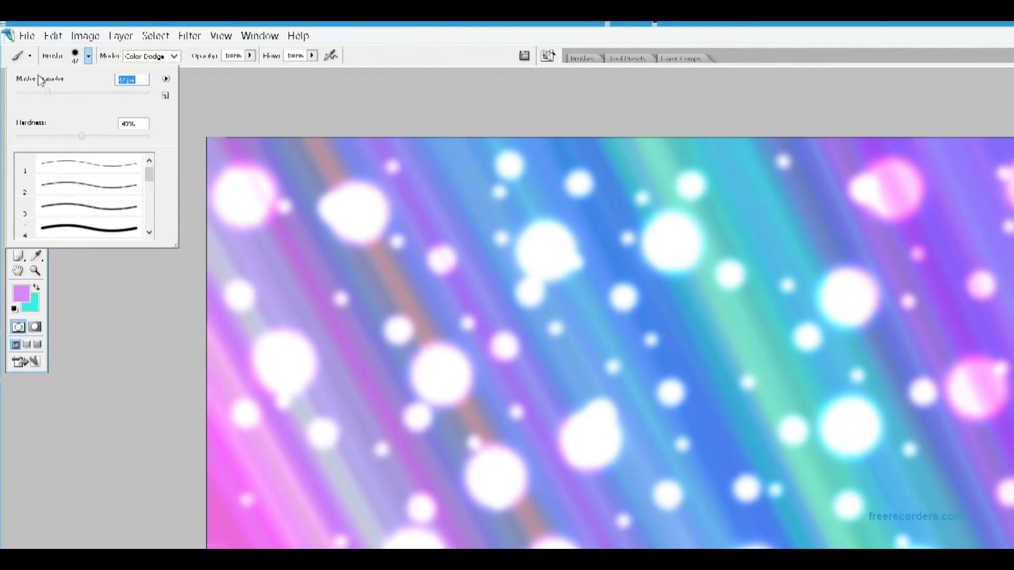
{"action": "left_click", "coordinate": [278, 262]}
{"action": "left_click", "coordinate": [363, 360]}
{"action": "left_click", "coordinate": [271, 505]}
{"action": "left_click", "coordinate": [376, 487]}
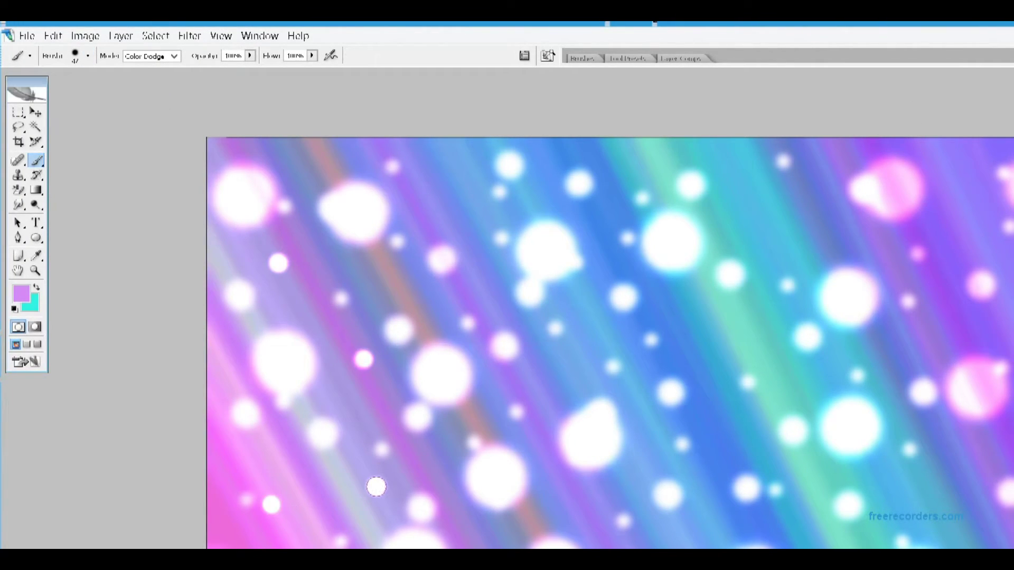
{"action": "left_click", "coordinate": [578, 497]}
{"action": "left_click", "coordinate": [545, 424]}
{"action": "left_click", "coordinate": [645, 327]}
{"action": "left_click", "coordinate": [756, 353]}
{"action": "left_click", "coordinate": [695, 338]}
{"action": "left_click", "coordinate": [718, 409]}
{"action": "left_click", "coordinate": [922, 494]}
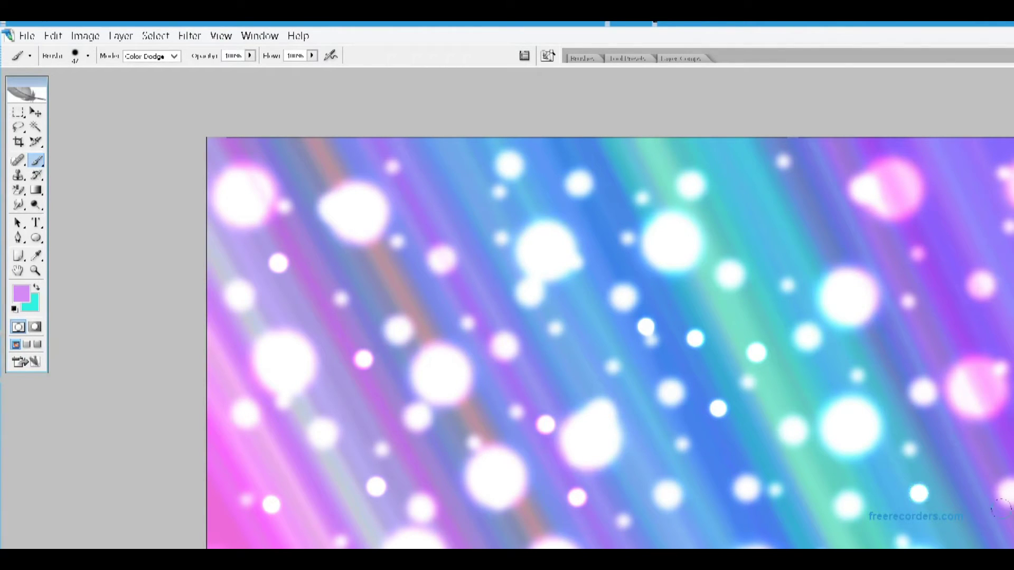
{"action": "left_click", "coordinate": [1009, 386]}
{"action": "left_click", "coordinate": [995, 438]}
{"action": "left_click", "coordinate": [983, 245]}
{"action": "left_click", "coordinate": [812, 248]}
{"action": "left_click", "coordinate": [705, 176]}
{"action": "left_click", "coordinate": [504, 155]}
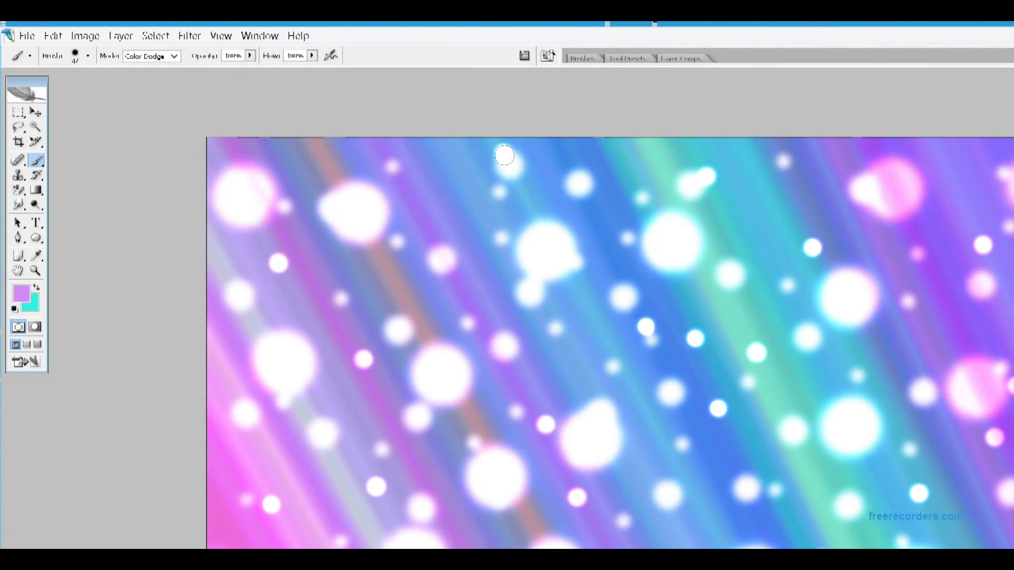
{"action": "left_click", "coordinate": [444, 200]}
{"action": "left_click", "coordinate": [784, 222]}
{"action": "left_click", "coordinate": [749, 205]}
{"action": "left_click", "coordinate": [558, 374]}
{"action": "left_click", "coordinate": [732, 452]}
{"action": "left_click", "coordinate": [711, 531]}
{"action": "left_click", "coordinate": [891, 511]}
{"action": "left_click", "coordinate": [835, 251]}
{"action": "left_click", "coordinate": [936, 150]}
{"action": "left_click", "coordinate": [320, 157]}
{"action": "left_click", "coordinate": [296, 265]}
{"action": "left_click", "coordinate": [313, 488]}
{"action": "left_click", "coordinate": [693, 312]}
{"action": "left_click", "coordinate": [598, 213]}
{"action": "left_click", "coordinate": [894, 344]}
{"action": "left_click", "coordinate": [791, 522]}
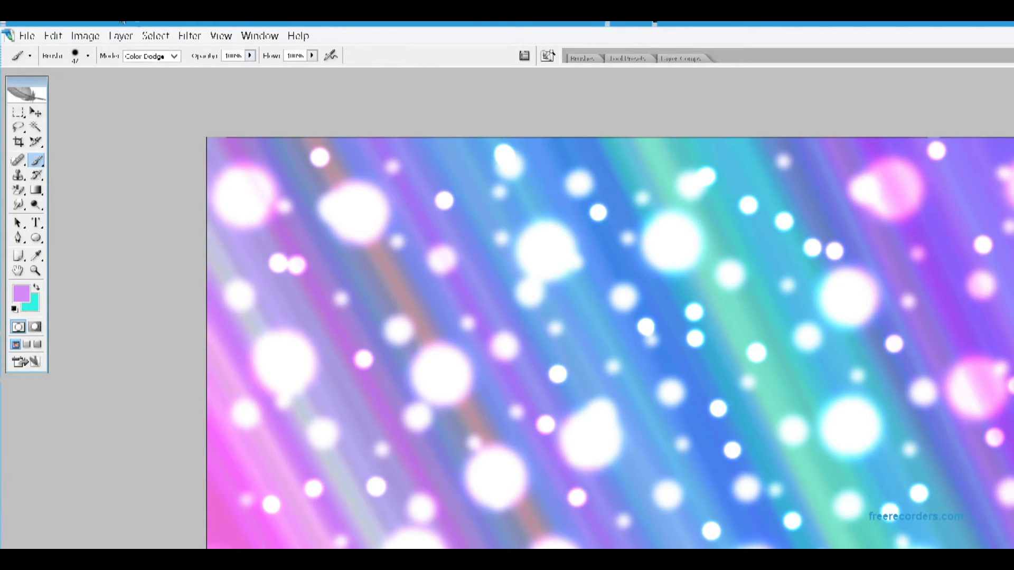
- Blur the layer with the new 47 px dots using a Gaussian Blur with a radius of 2.8 pixels
{"action": "left_click", "coordinate": [189, 36]}
{"action": "mouse_move", "coordinate": [174, 172]}
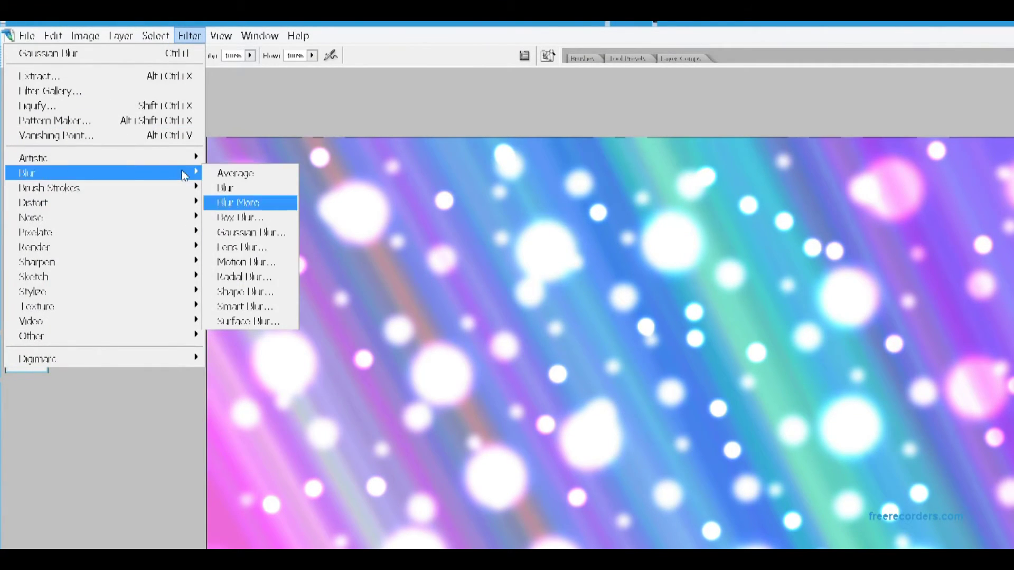
{"action": "left_click", "coordinate": [238, 232]}
{"action": "left_click_drag", "start_coordinate": [586, 376], "coordinate": [572, 376]}
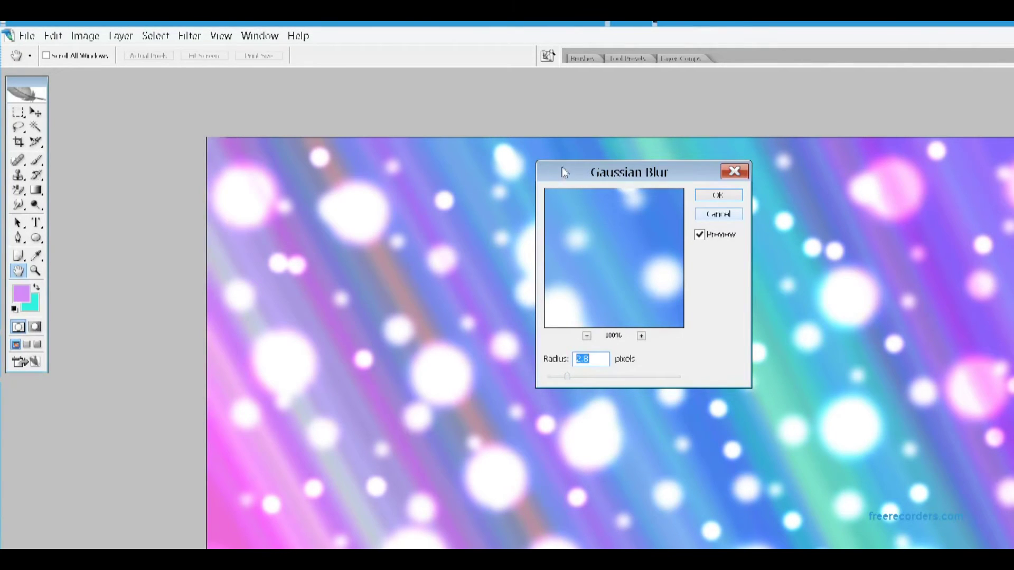
{"action": "key", "text": "Return"}
{"action": "key", "text": "b"}
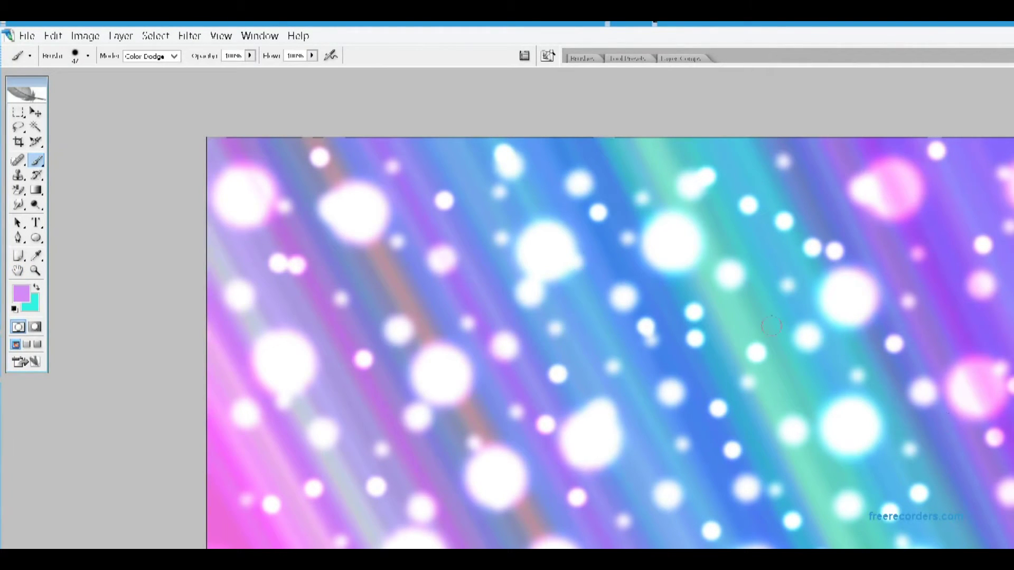
- Copy the layer to a new one and scatter single 78 px Color Dodge brush dots across the canvas
{"action": "key", "text": "ctrl+alt+j"}
{"action": "key", "text": "Return"}
{"action": "left_click", "coordinate": [74, 53]}
{"action": "left_click", "coordinate": [59, 92]}
{"action": "left_click", "coordinate": [374, 283]}
{"action": "left_click", "coordinate": [474, 284]}
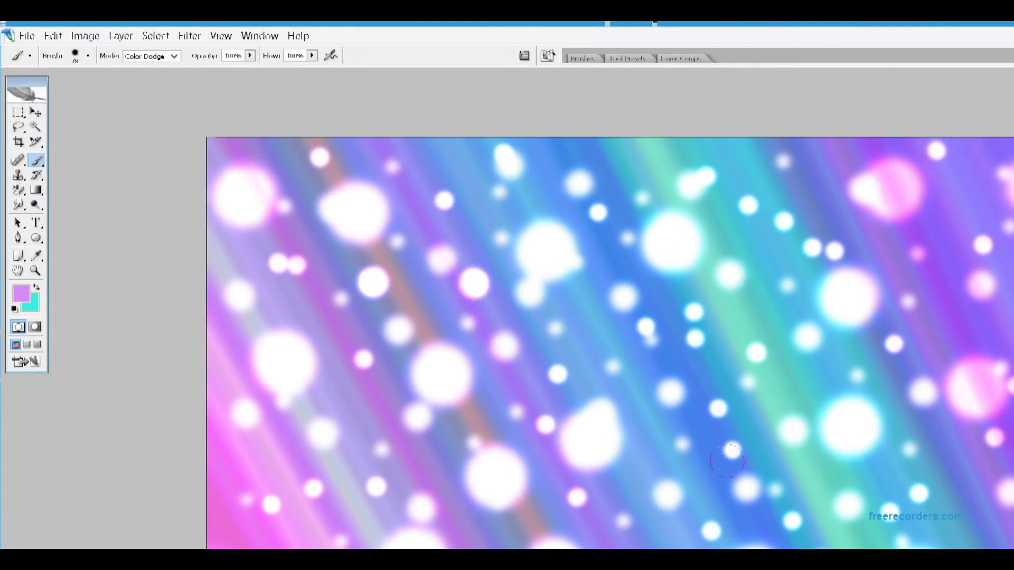
{"action": "left_click", "coordinate": [701, 475]}
{"action": "left_click", "coordinate": [994, 318]}
{"action": "left_click", "coordinate": [795, 194]}
{"action": "left_click", "coordinate": [651, 546]}
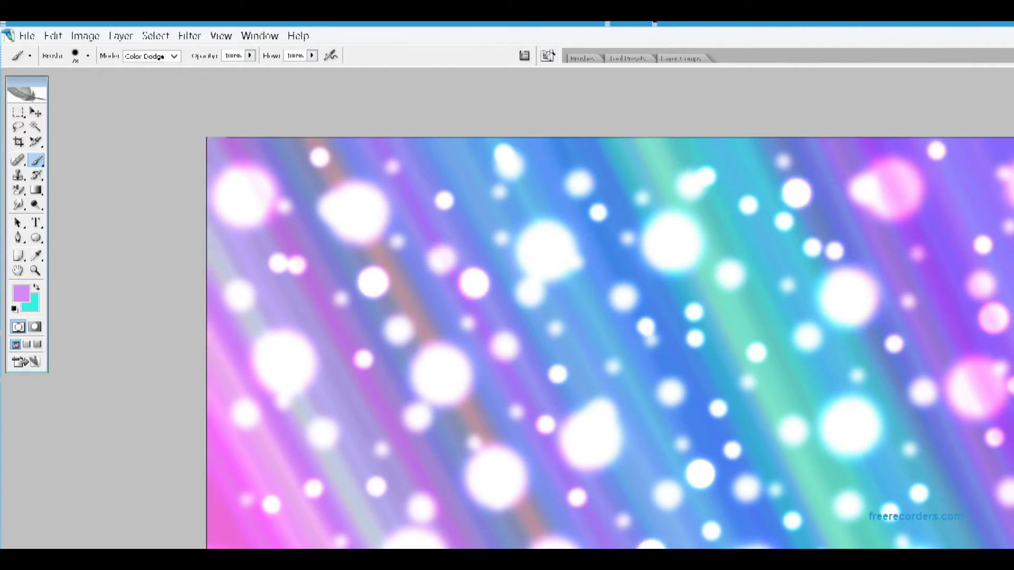
{"action": "left_click", "coordinate": [942, 502]}
{"action": "left_click", "coordinate": [987, 517]}
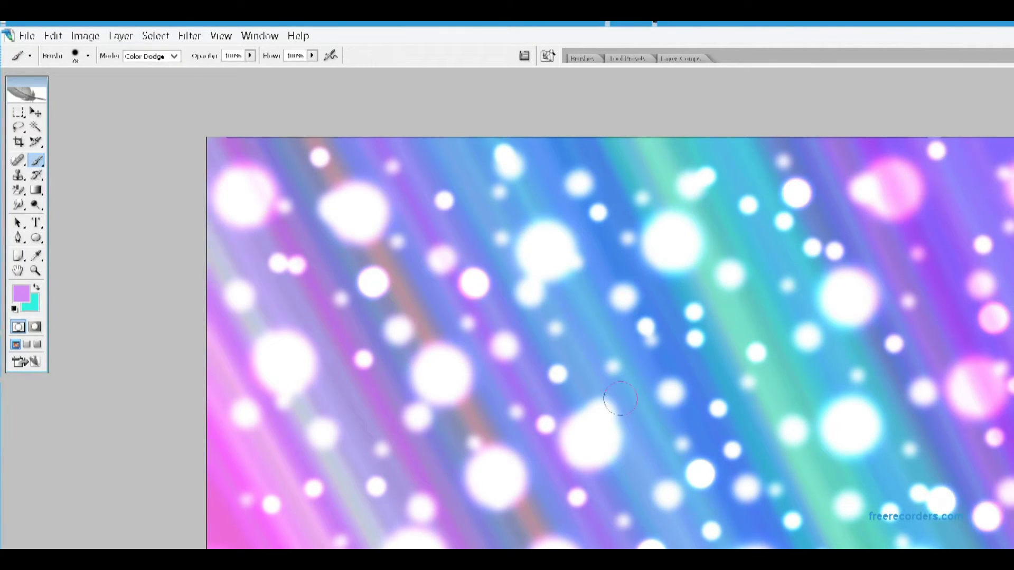
{"action": "left_click", "coordinate": [635, 452]}
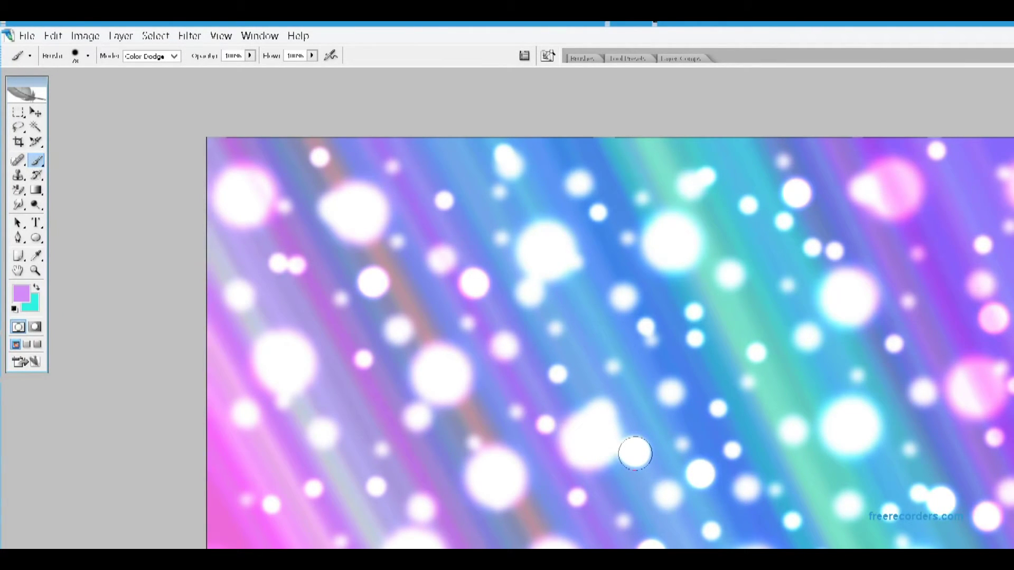
- Soften the layer with the 78 px dots using a Gaussian Blur with a radius of 3.8 pixels
{"action": "left_click", "coordinate": [189, 35]}
{"action": "mouse_move", "coordinate": [106, 172]}
{"action": "left_click", "coordinate": [251, 232]}
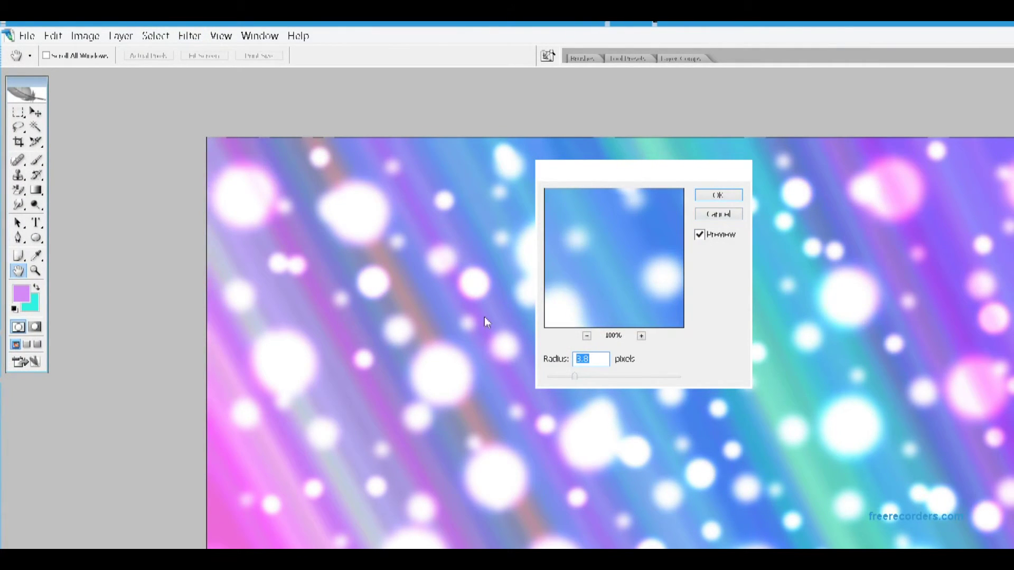
{"action": "key", "text": "Return"}
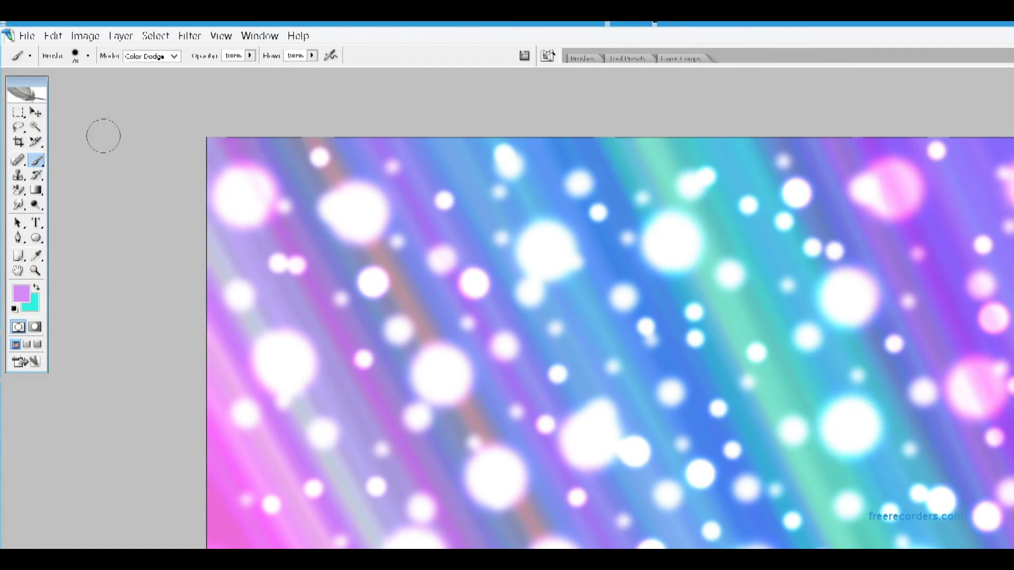
- Open the photo of the woman holding a baby and apply a Gaussian Blur with a radius of about 84 pixels
{"action": "left_click", "coordinate": [27, 36]}
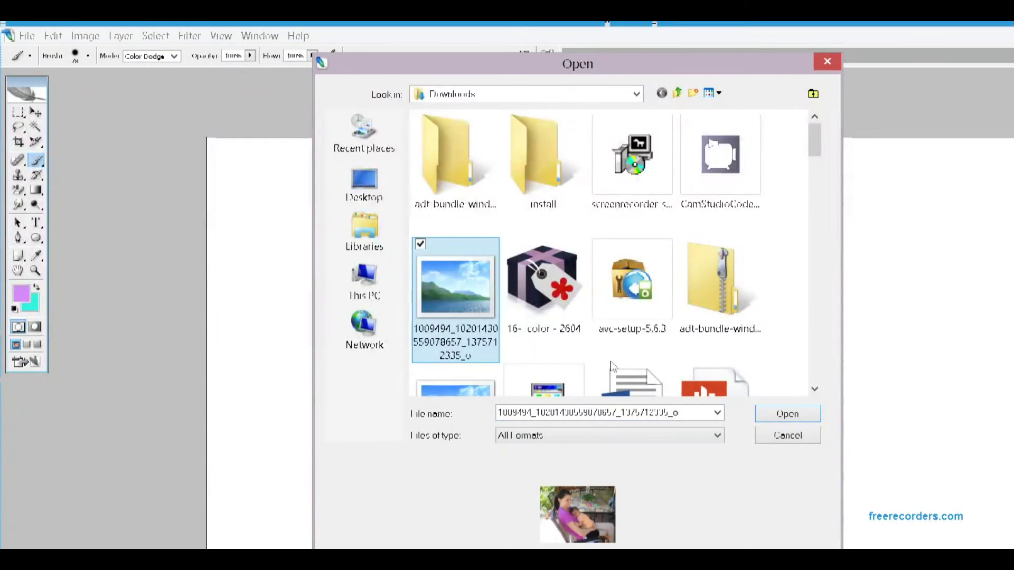
{"action": "key", "text": "Return"}
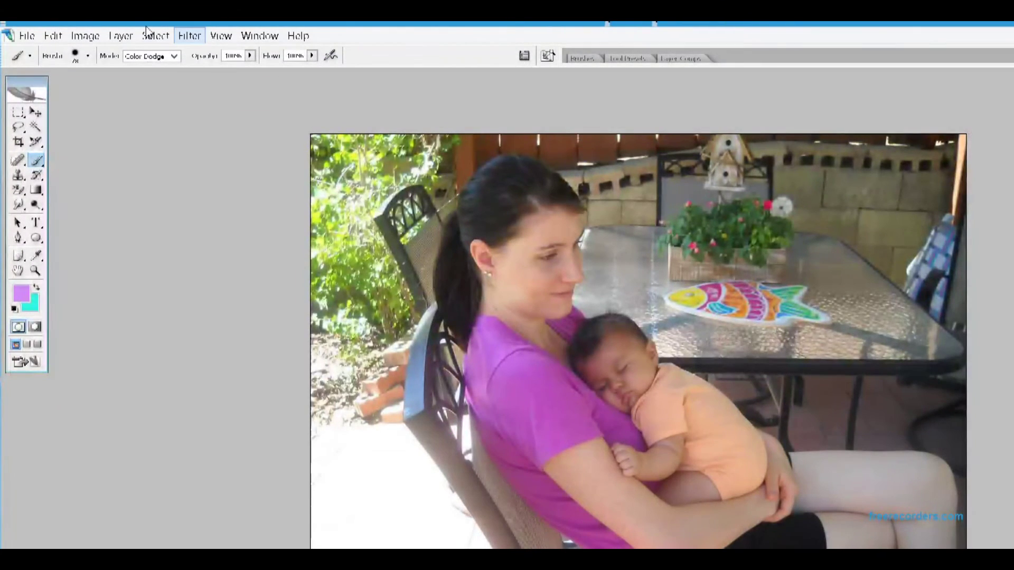
{"action": "left_click", "coordinate": [189, 35]}
{"action": "mouse_move", "coordinate": [126, 173]}
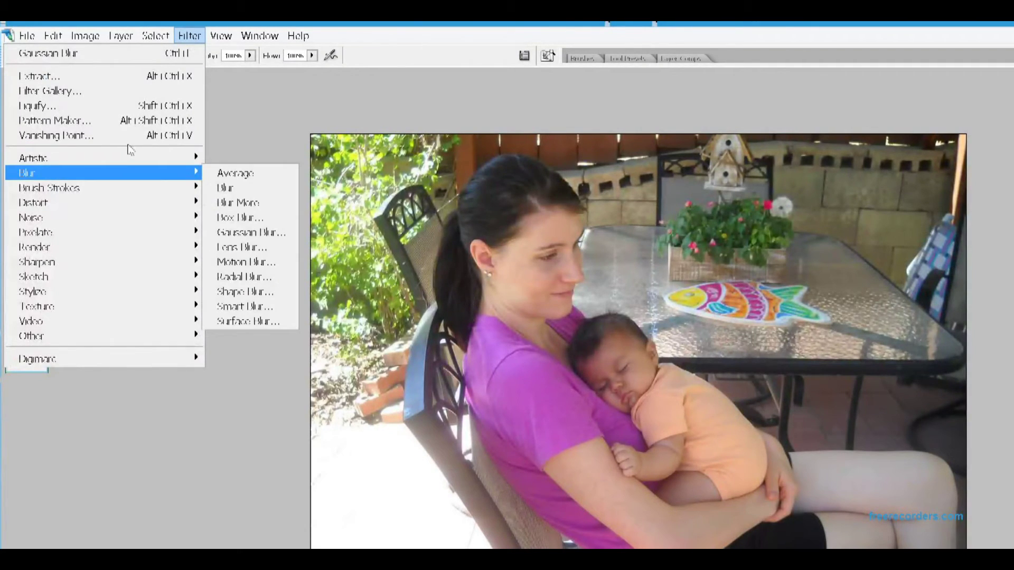
{"action": "left_click", "coordinate": [249, 233]}
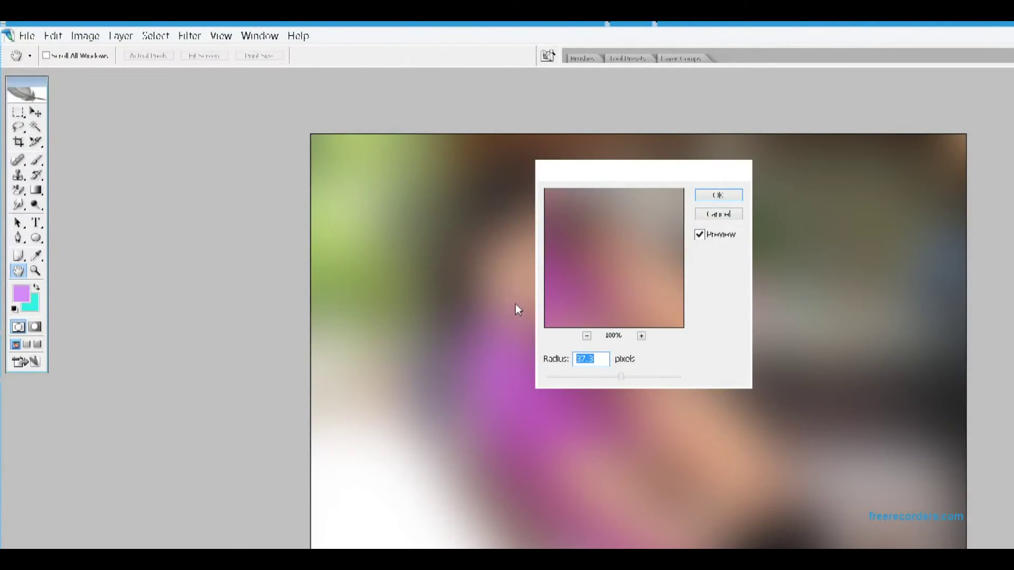
{"action": "left_click", "coordinate": [638, 376]}
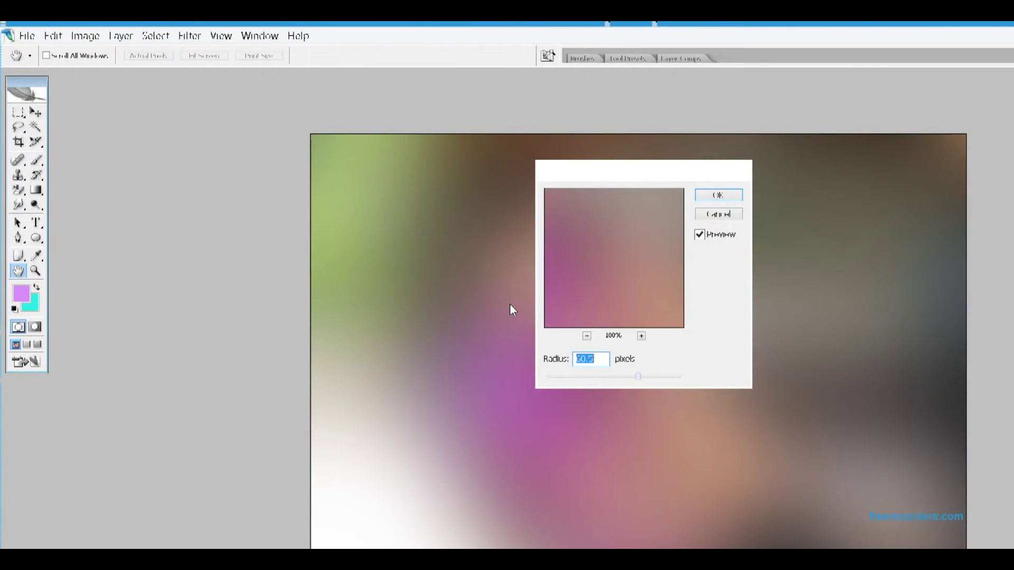
{"action": "type", "text": "84"}
{"action": "key", "text": "Tab"}
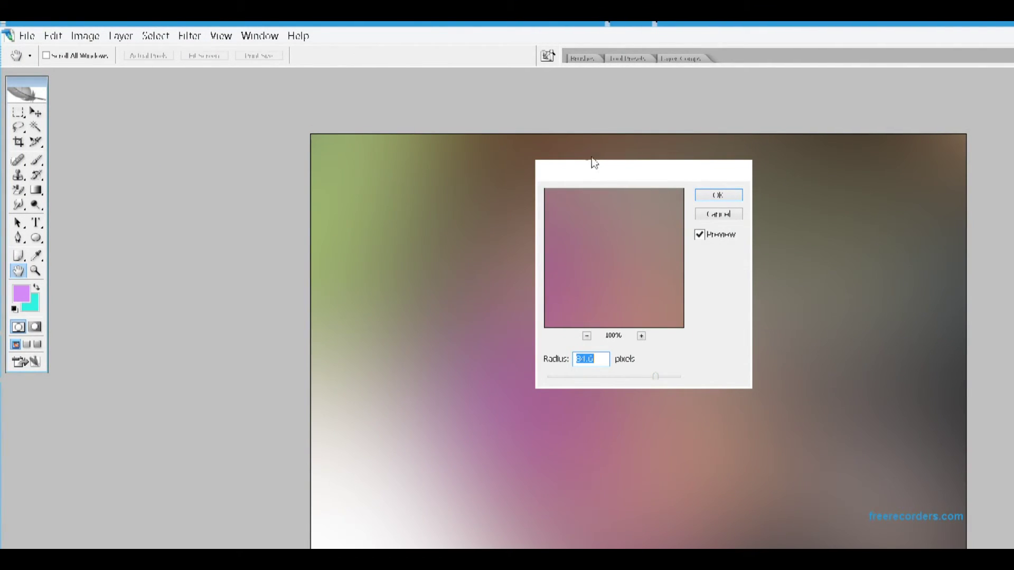
{"action": "key", "text": "Return"}
- Scatter 78 px Color Dodge brush dots across the blurred photo and soften them with a 5.8 pixel Gaussian Blur
{"action": "key", "text": "b"}
{"action": "left_click", "coordinate": [384, 193]}
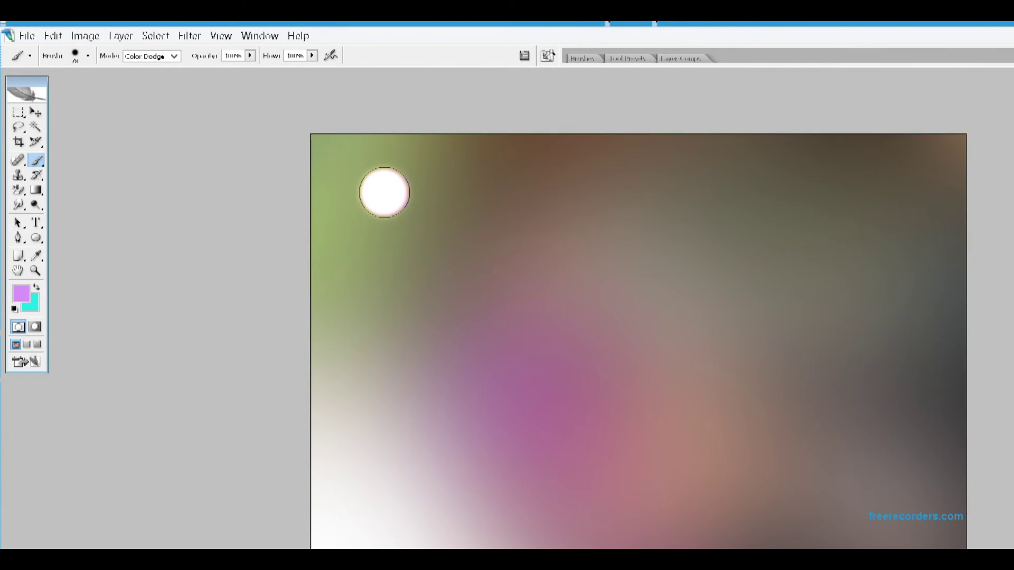
{"action": "left_click", "coordinate": [474, 252]}
{"action": "left_click", "coordinate": [479, 399]}
{"action": "left_click", "coordinate": [393, 530]}
{"action": "left_click", "coordinate": [363, 436]}
{"action": "left_click", "coordinate": [736, 228]}
{"action": "left_click", "coordinate": [683, 392]}
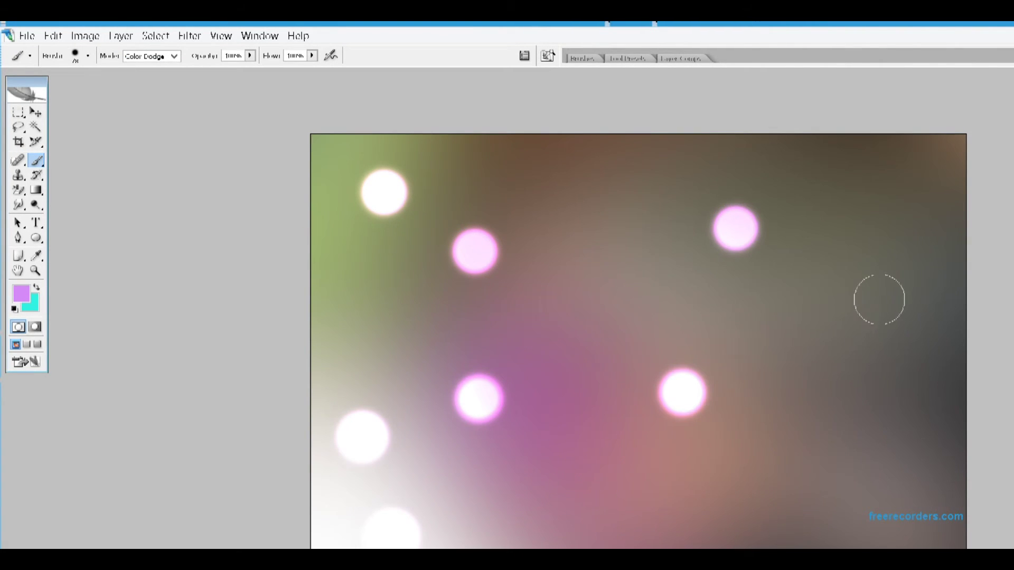
{"action": "left_click", "coordinate": [879, 300]}
{"action": "left_click", "coordinate": [896, 180]}
{"action": "left_click", "coordinate": [613, 266]}
{"action": "left_click", "coordinate": [865, 426]}
{"action": "left_click", "coordinate": [690, 536]}
{"action": "left_click", "coordinate": [578, 484]}
{"action": "left_click", "coordinate": [754, 331]}
{"action": "left_click", "coordinate": [569, 183]}
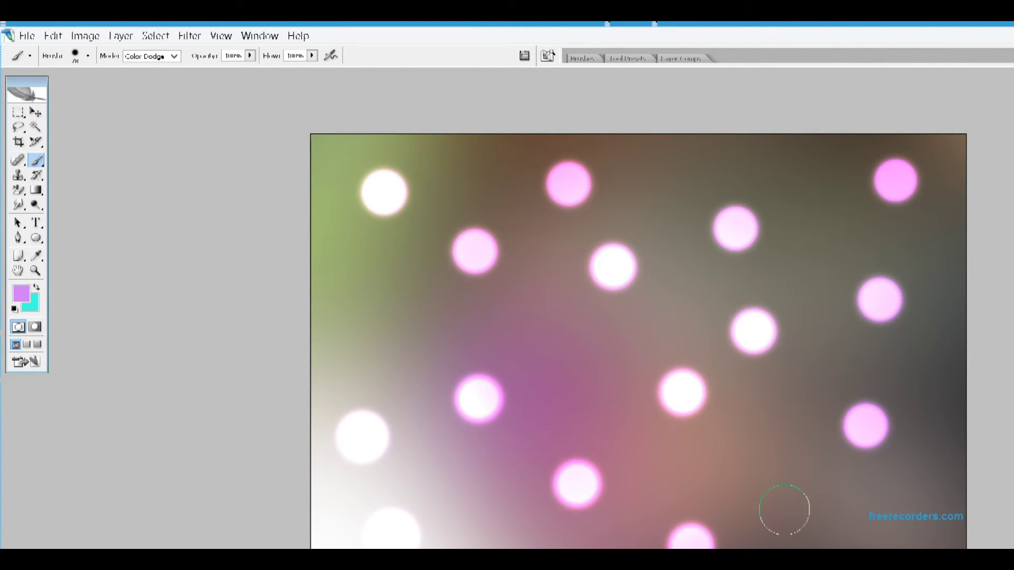
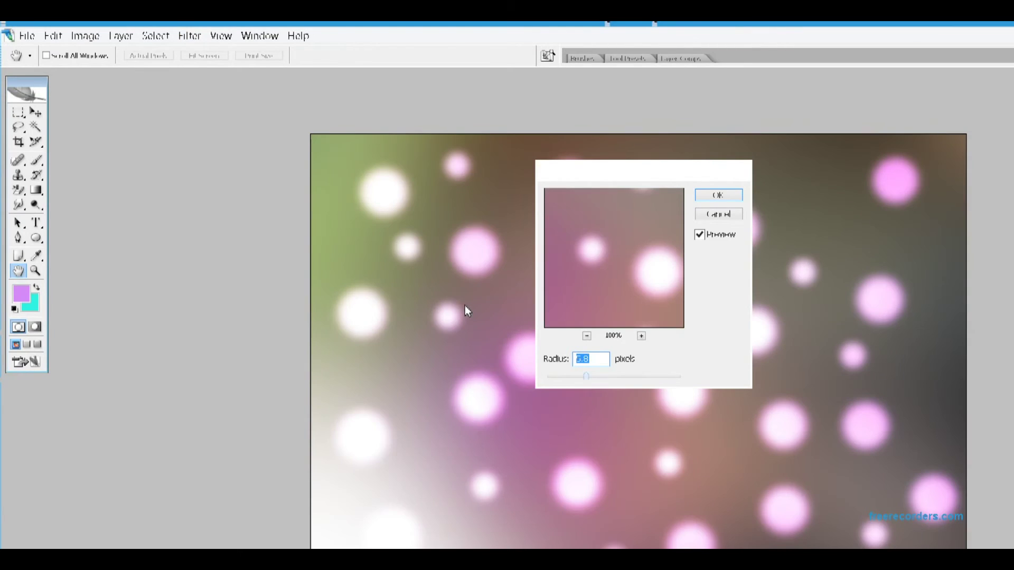
{"action": "left_click", "coordinate": [718, 195]}
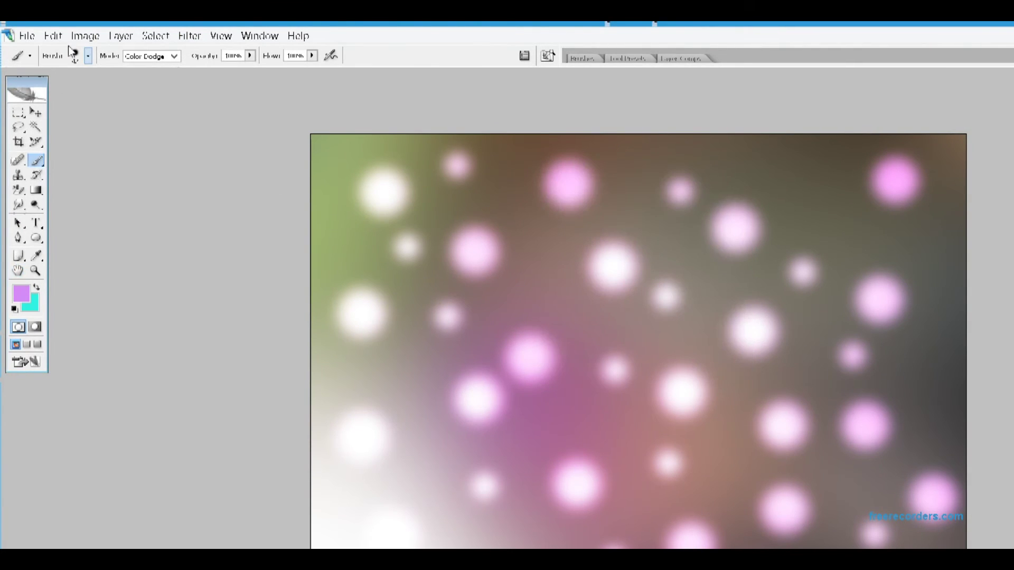
- Reduce the brush to 24 px and scatter small Color Dodge dots between the blurred dots over the whole photo
{"action": "left_click", "coordinate": [74, 54]}
{"action": "left_click", "coordinate": [344, 252]}
{"action": "left_click", "coordinate": [543, 295]}
{"action": "left_click", "coordinate": [838, 209]}
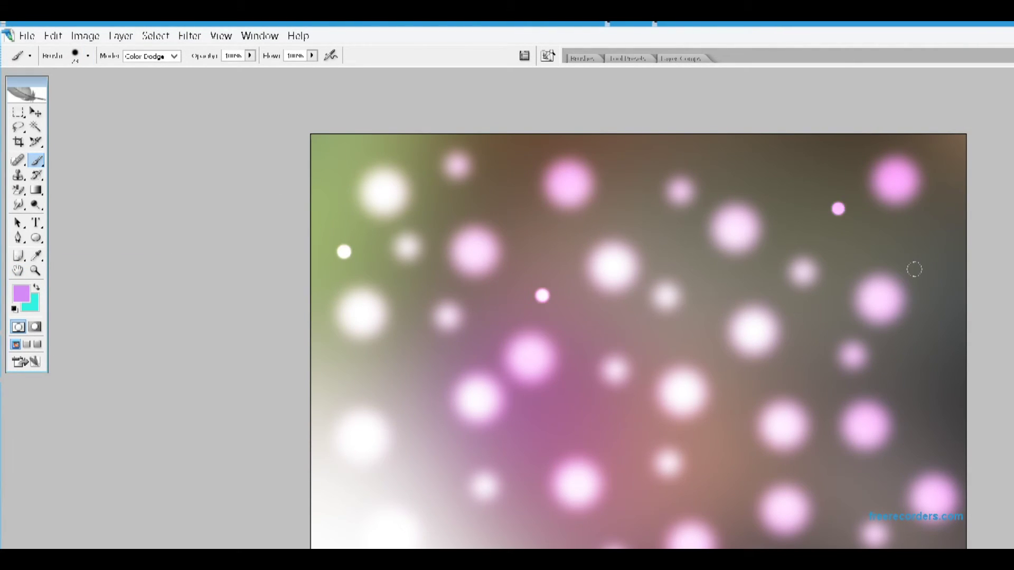
{"action": "left_click", "coordinate": [384, 441]}
{"action": "left_click", "coordinate": [335, 504]}
{"action": "left_click", "coordinate": [425, 482]}
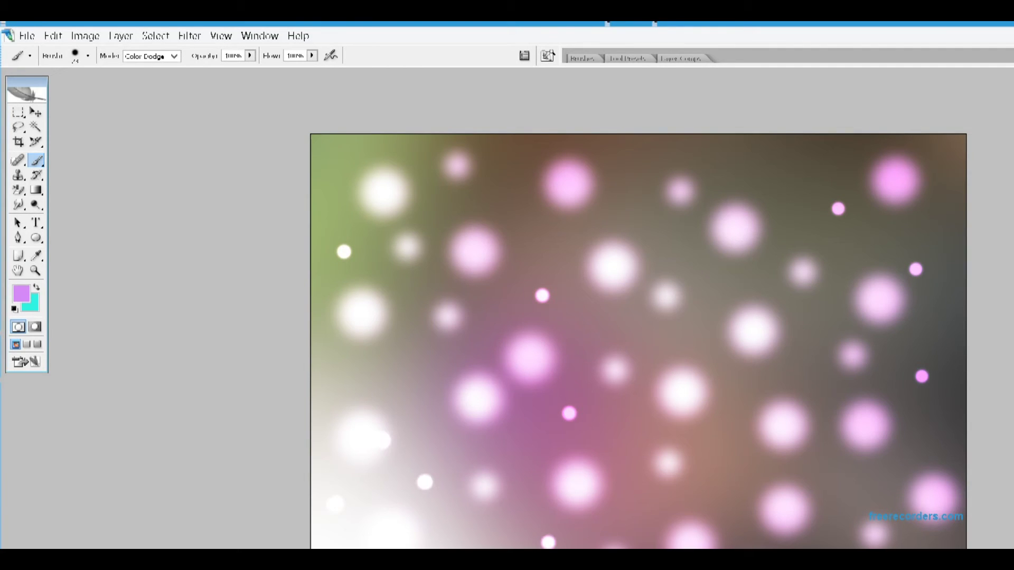
{"action": "left_click", "coordinate": [631, 502]}
{"action": "left_click", "coordinate": [723, 497]}
{"action": "left_click", "coordinate": [789, 188]}
{"action": "left_click", "coordinate": [701, 286]}
{"action": "left_click", "coordinate": [811, 374]}
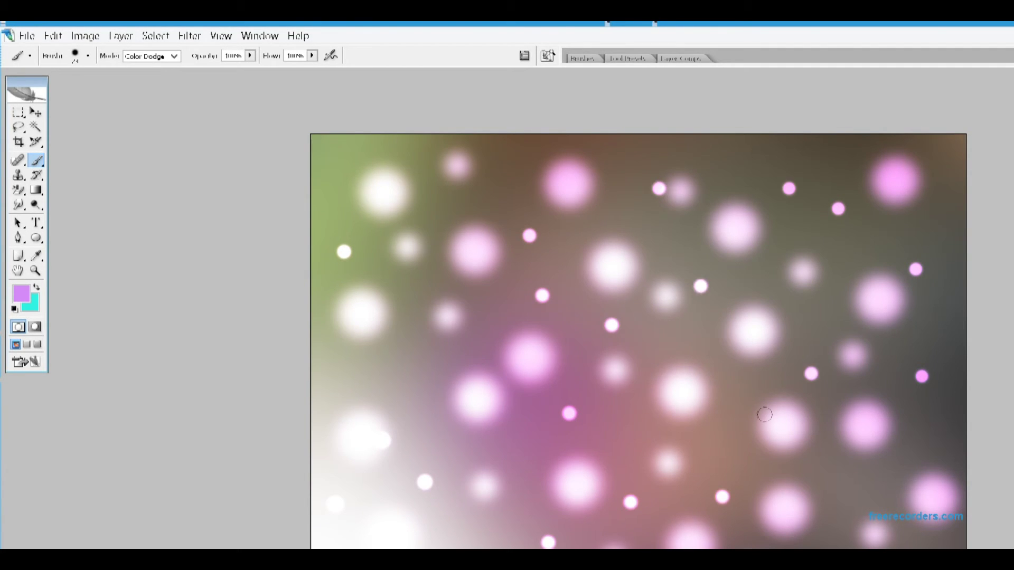
{"action": "left_click", "coordinate": [620, 419]}
{"action": "left_click", "coordinate": [323, 376]}
{"action": "left_click", "coordinate": [430, 295]}
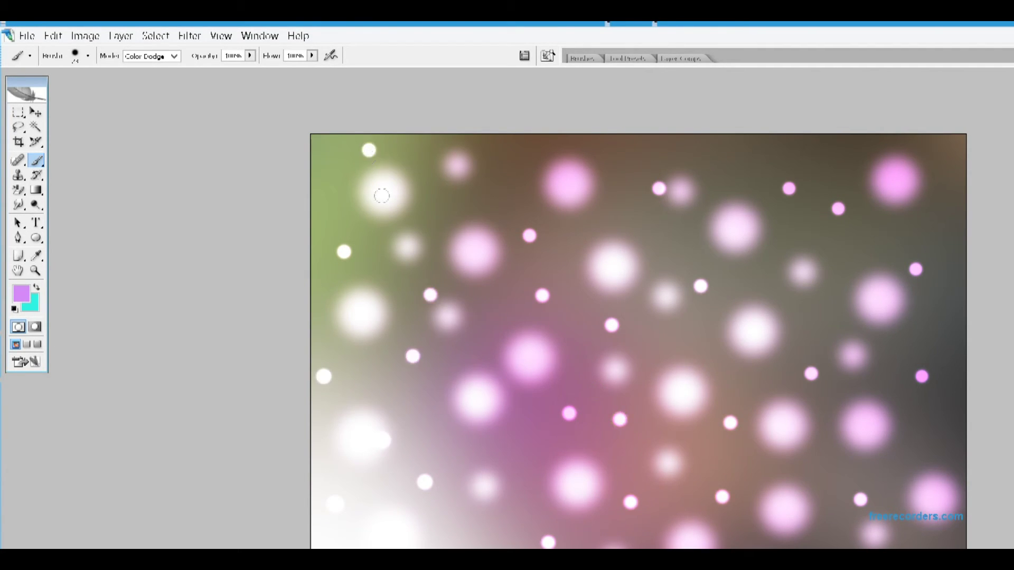
{"action": "left_click", "coordinate": [497, 216]}
{"action": "left_click", "coordinate": [723, 155]}
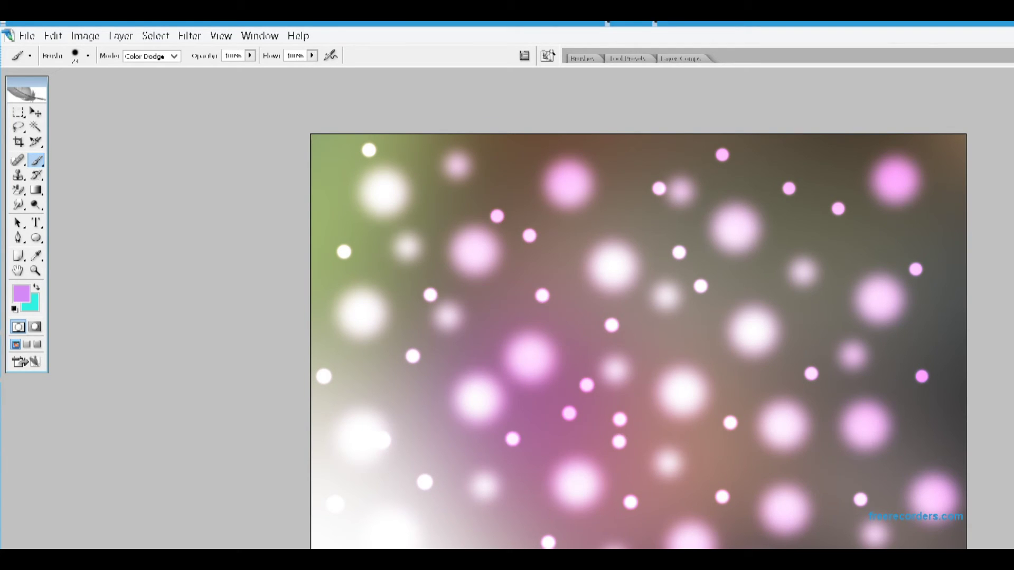
- Blur the small 24 px dots using a Gaussian Blur with a radius of 2.3 pixels
{"action": "left_click", "coordinate": [189, 36]}
{"action": "mouse_move", "coordinate": [132, 169]}
{"action": "left_click", "coordinate": [227, 229]}
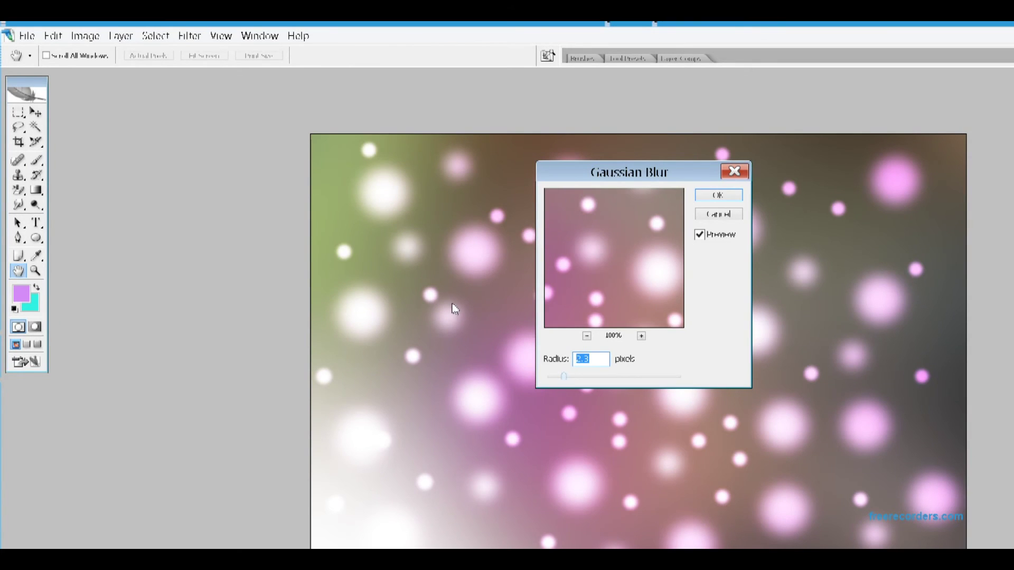
{"action": "key", "text": "Return"}
- Enlarge the brush to 124 px and place a few large Color Dodge dots spread over the blurred photo
{"action": "left_click", "coordinate": [74, 55]}
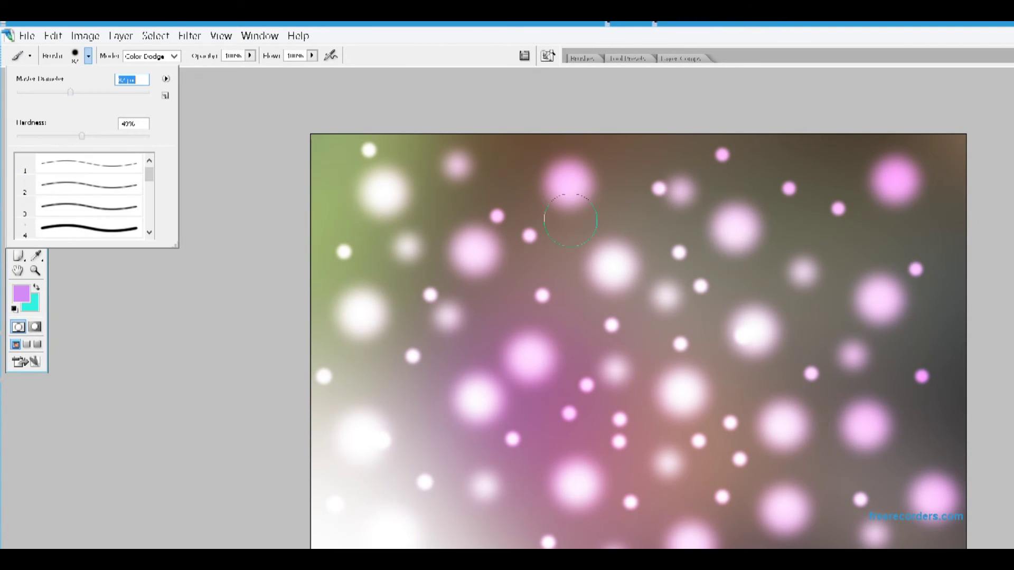
{"action": "left_click", "coordinate": [369, 193]}
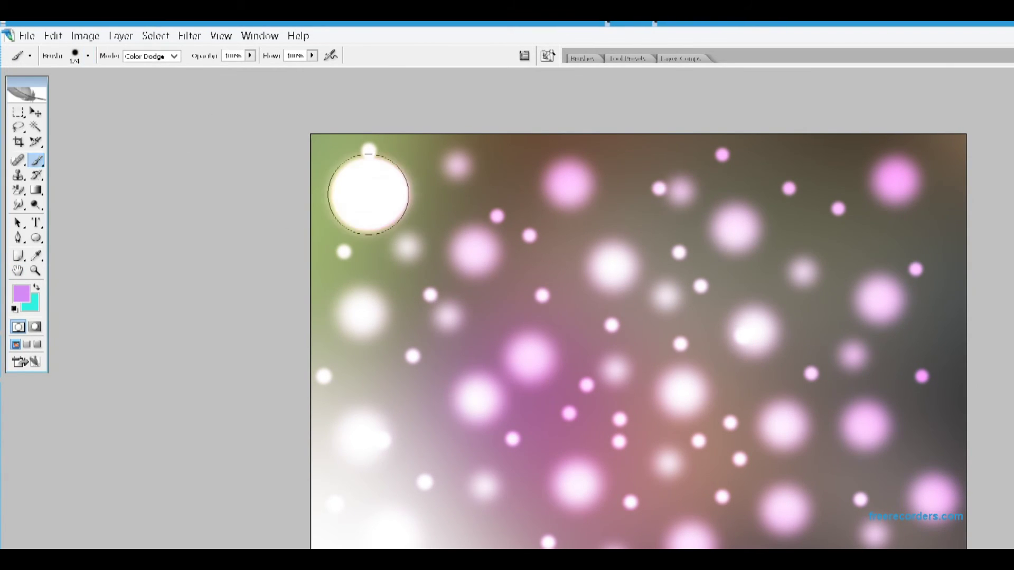
{"action": "left_click", "coordinate": [921, 240]}
{"action": "left_click", "coordinate": [927, 443]}
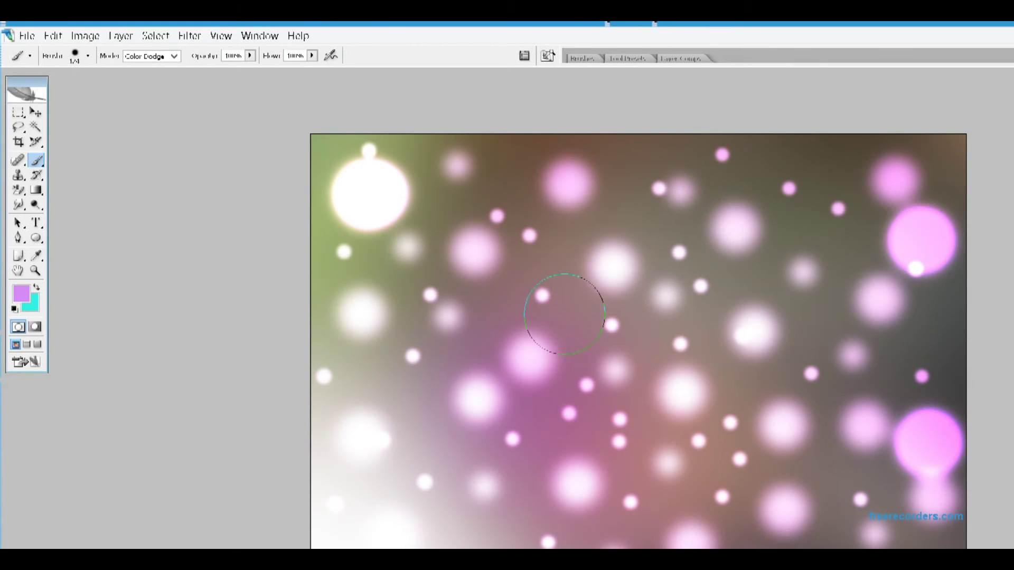
{"action": "left_click", "coordinate": [564, 314]}
{"action": "left_click", "coordinate": [721, 483]}
{"action": "left_click", "coordinate": [788, 233]}
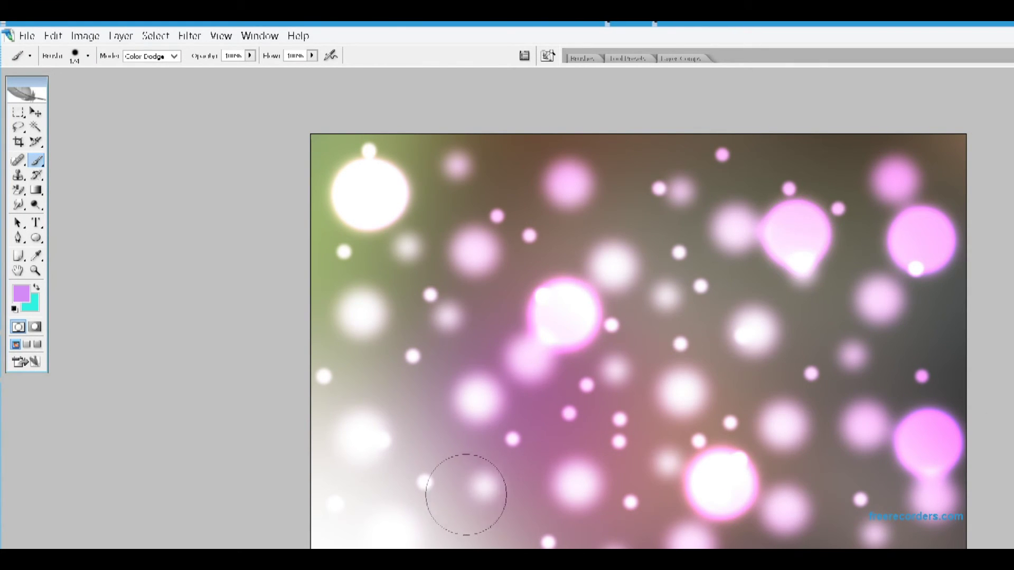
{"action": "left_click", "coordinate": [465, 520]}
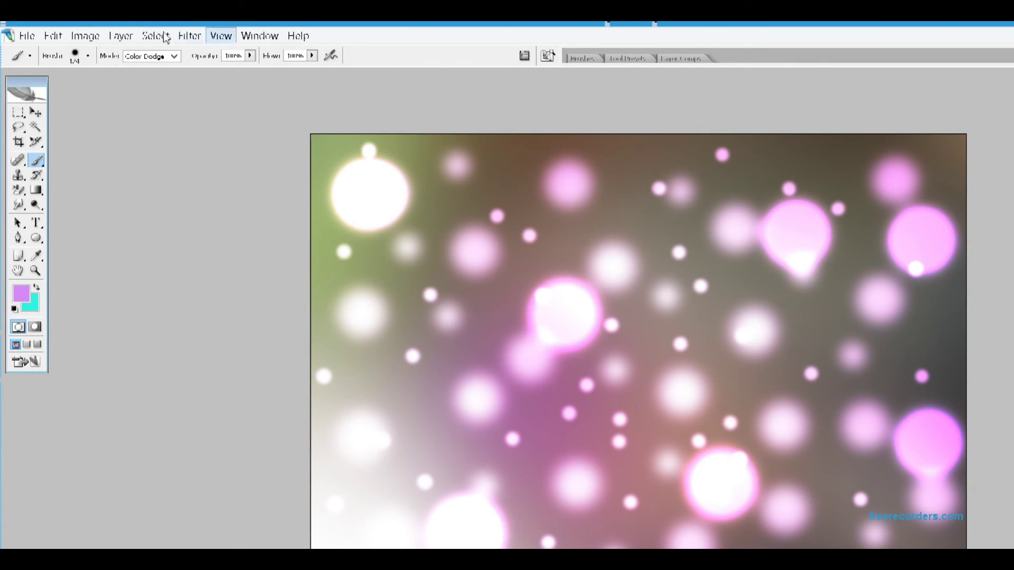
- Apply a Gaussian Blur with a radius of 3.8 pixels to the large 124 px dots
{"action": "left_click", "coordinate": [220, 36]}
{"action": "mouse_move", "coordinate": [53, 173]}
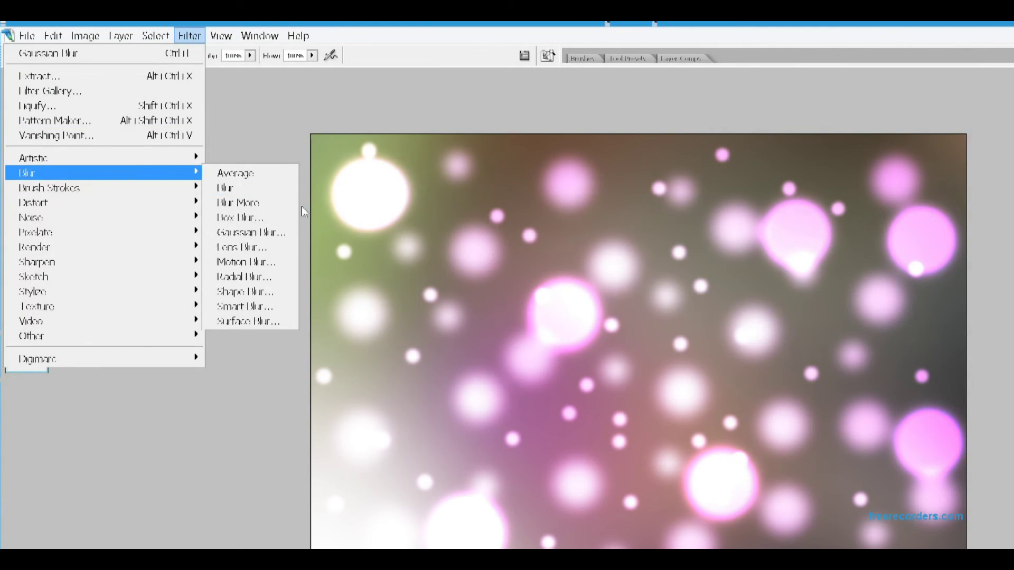
{"action": "left_click", "coordinate": [243, 231]}
{"action": "key", "text": "Down"}
{"action": "key", "text": "Down"}
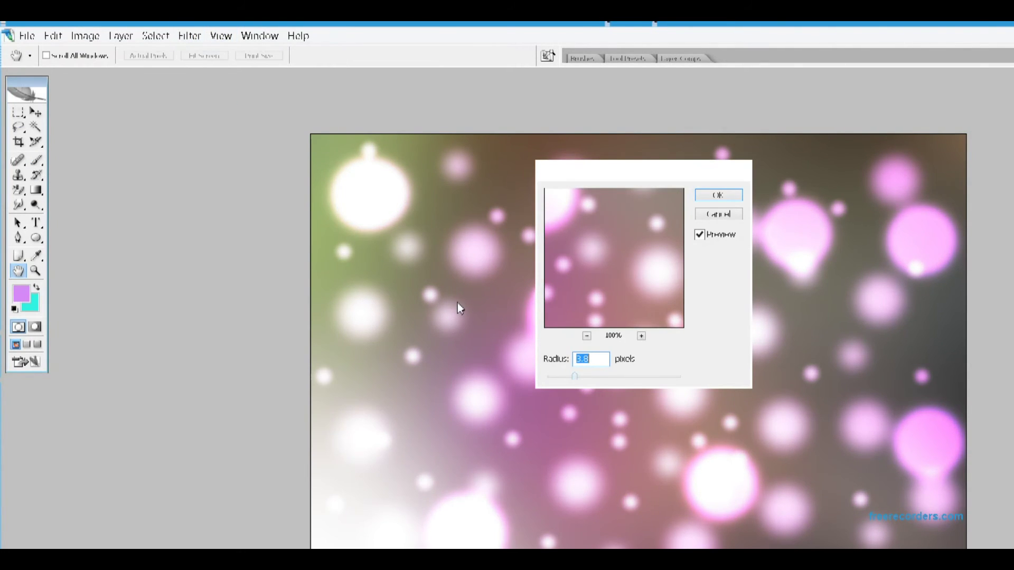
{"action": "key", "text": "Return"}
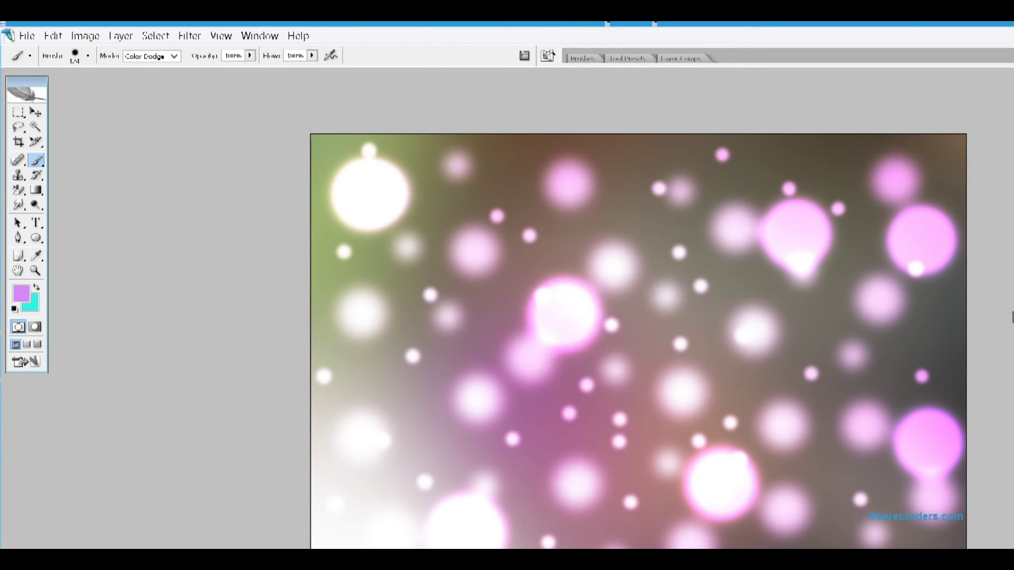
- Copy the layer to a new one and replace the brush presets with the Assorted Brushes set
{"action": "key", "text": "ctrl+j"}
{"action": "left_click", "coordinate": [764, 226]}
{"action": "left_click", "coordinate": [88, 56]}
{"action": "type", "text": "40"}
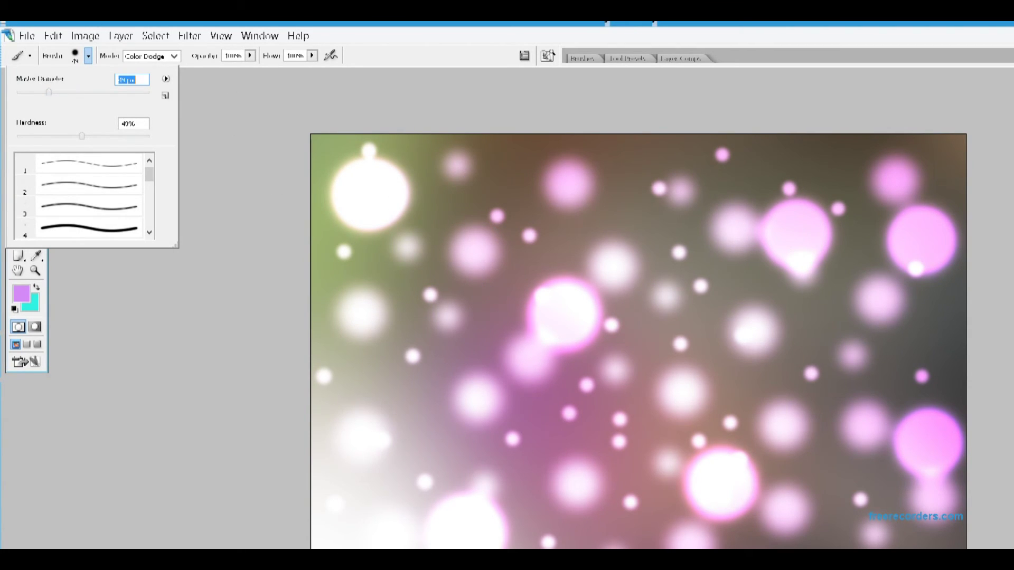
{"action": "left_click", "coordinate": [165, 78]}
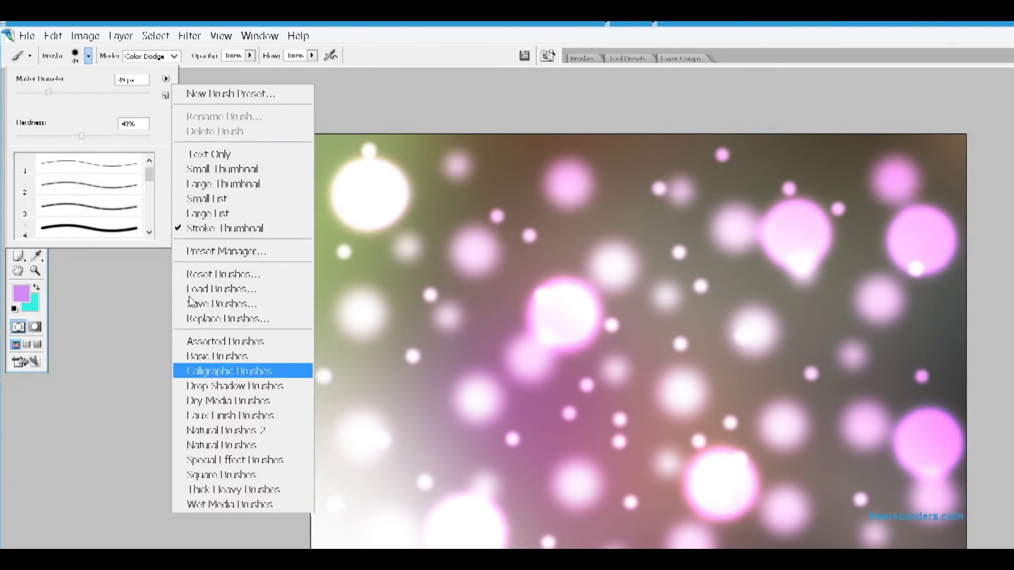
{"action": "left_click", "coordinate": [191, 341]}
{"action": "key", "text": "Return"}
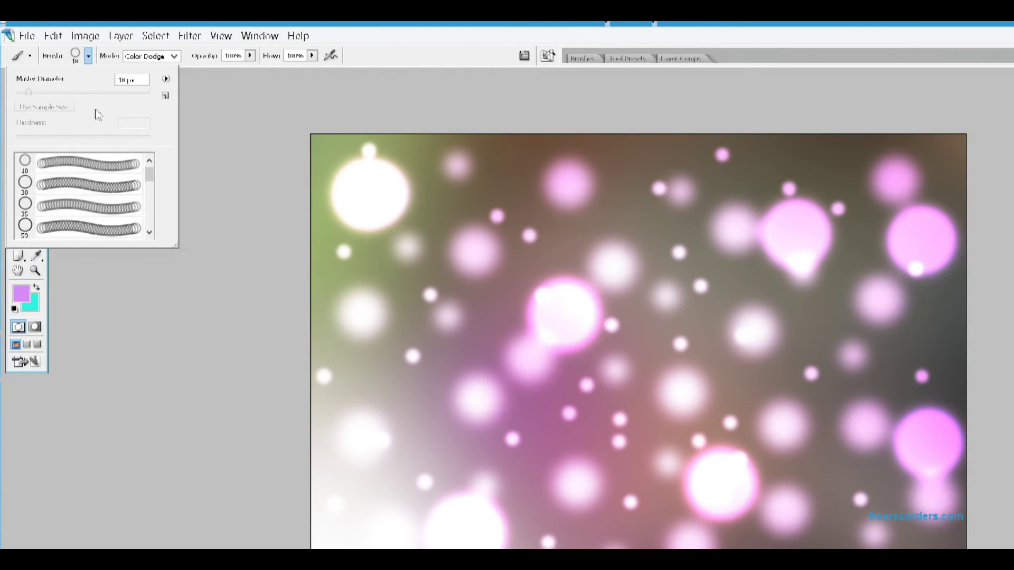
- Stamp single 59 px Color Dodge circle outlines in the gaps between the dots across the photo
{"action": "left_click", "coordinate": [516, 168]}
{"action": "left_click", "coordinate": [737, 272]}
{"action": "left_click", "coordinate": [744, 388]}
{"action": "left_click", "coordinate": [515, 502]}
{"action": "left_click", "coordinate": [406, 397]}
{"action": "left_click", "coordinate": [942, 159]}
{"action": "left_click", "coordinate": [824, 546]}
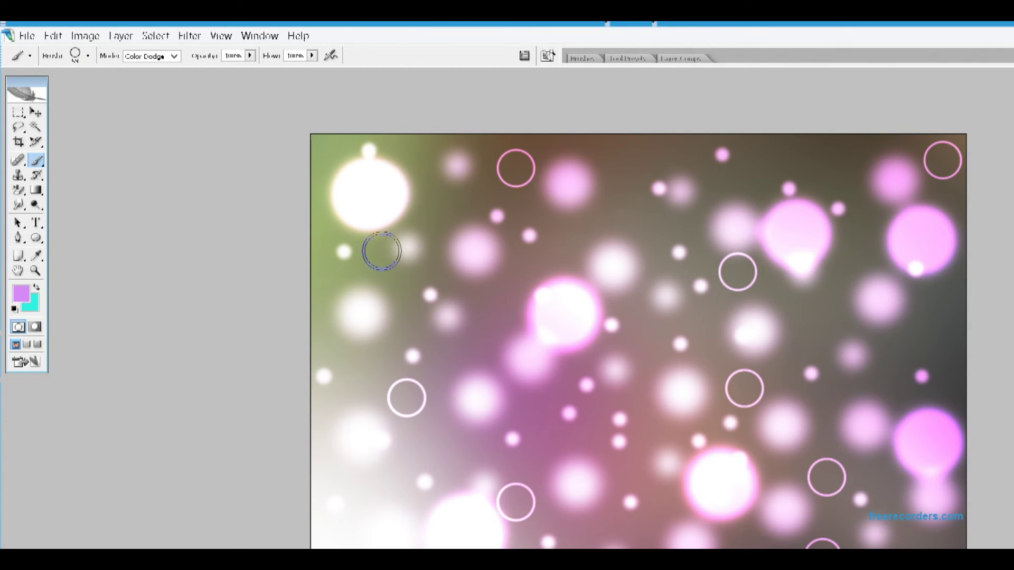
{"action": "left_click", "coordinate": [937, 327]}
- Choose a smaller circle outline brush and stamp small rings among the dots across the photo
{"action": "left_click", "coordinate": [88, 55]}
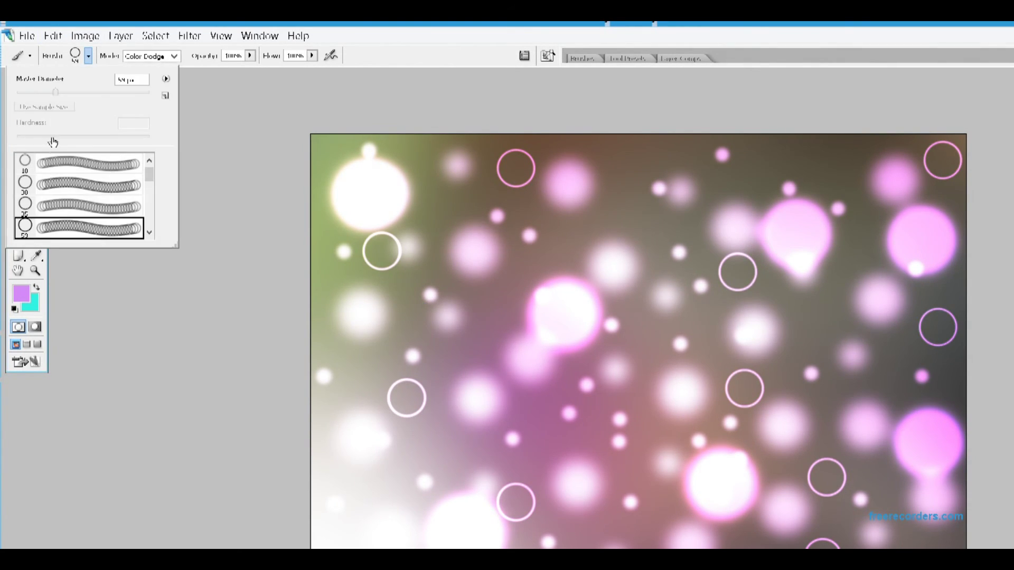
{"action": "left_click", "coordinate": [508, 306]}
{"action": "left_click", "coordinate": [588, 208]}
{"action": "left_click", "coordinate": [625, 304]}
{"action": "left_click", "coordinate": [589, 432]}
{"action": "left_click", "coordinate": [697, 515]}
{"action": "left_click", "coordinate": [889, 537]}
{"action": "left_click", "coordinate": [858, 372]}
- Enlarge a circle outline brush to 87 px and stamp single large rings in Color Dodge mode among the dots across the photo
{"action": "left_click", "coordinate": [88, 55]}
{"action": "left_click_drag", "start_coordinate": [149, 174], "coordinate": [149, 178]}
{"action": "left_click", "coordinate": [85, 168]}
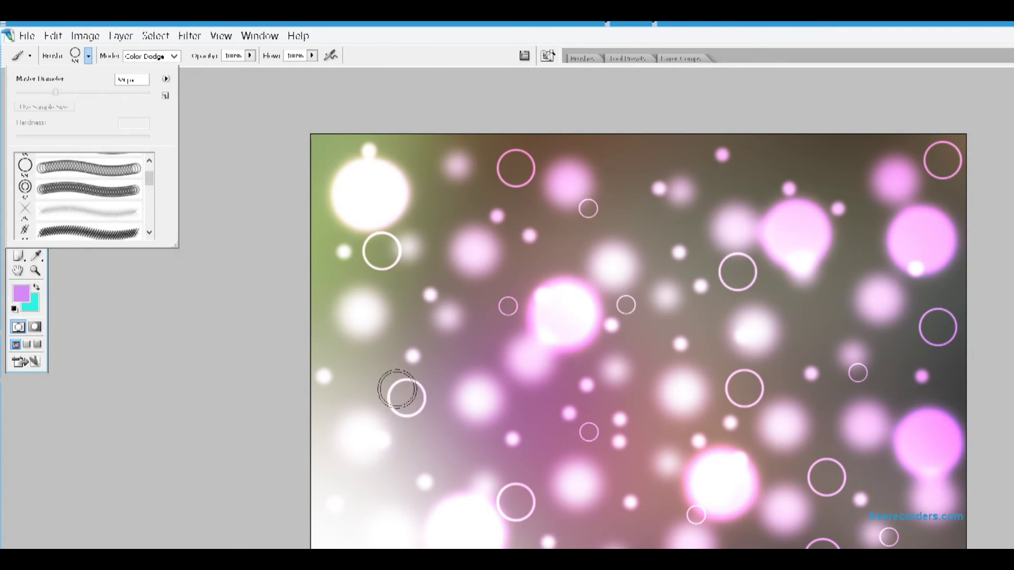
{"action": "left_click_drag", "start_coordinate": [55, 92], "coordinate": [73, 92]}
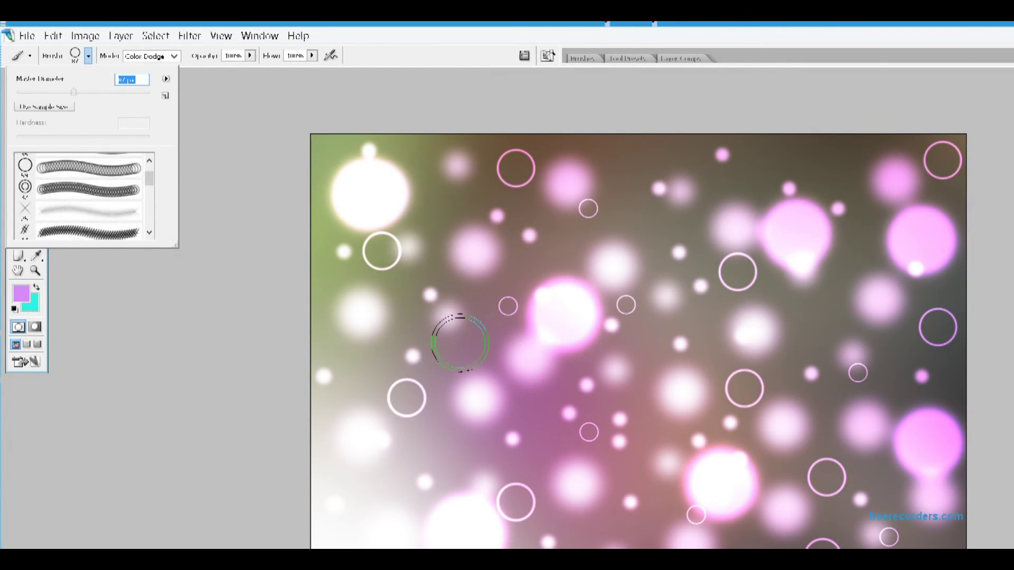
{"action": "left_click", "coordinate": [460, 342]}
{"action": "left_click", "coordinate": [722, 323]}
{"action": "left_click", "coordinate": [720, 202]}
{"action": "left_click", "coordinate": [581, 249]}
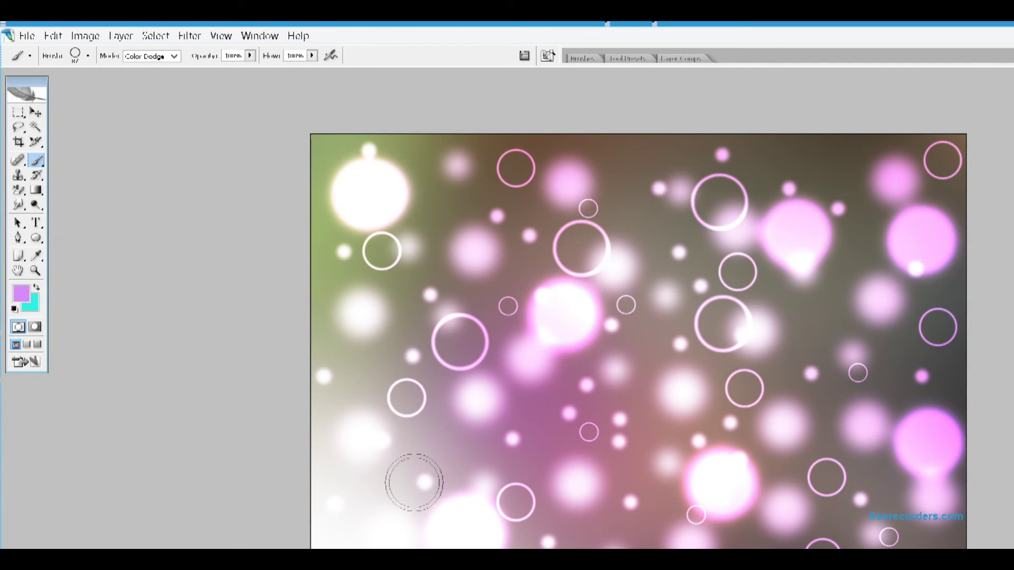
{"action": "left_click", "coordinate": [472, 460]}
{"action": "left_click", "coordinate": [816, 308]}
{"action": "left_click", "coordinate": [640, 417]}
{"action": "left_click", "coordinate": [583, 526]}
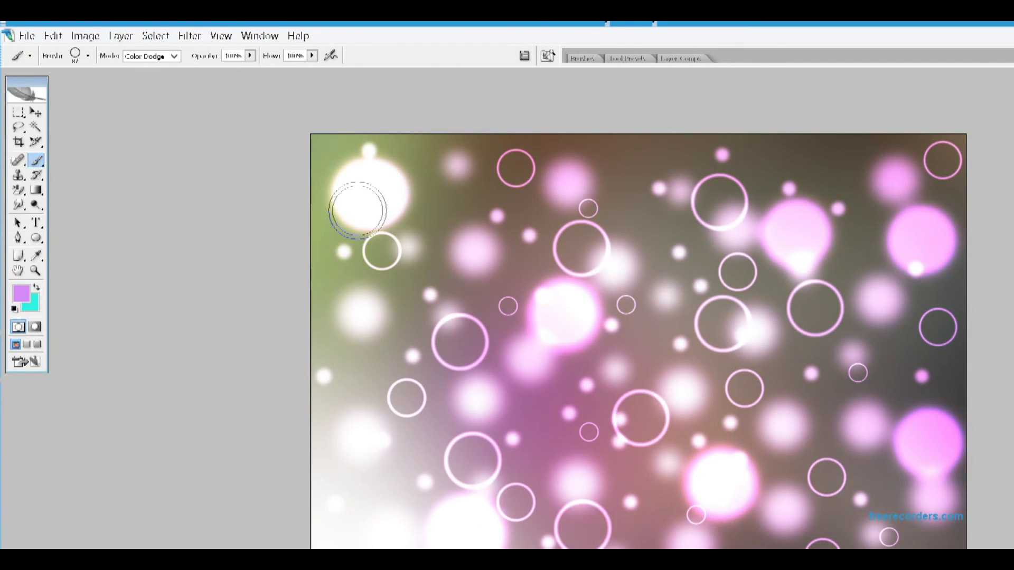
- Apply a Gaussian Blur with a radius of 2.7 pixels to the circle outlines
{"action": "left_click", "coordinate": [189, 35]}
{"action": "mouse_move", "coordinate": [93, 173]}
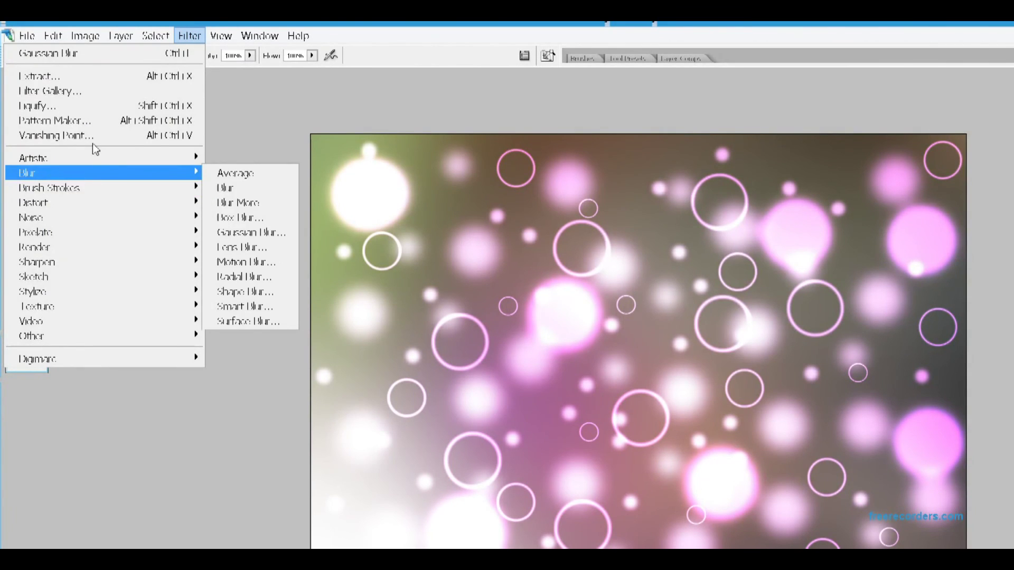
{"action": "left_click", "coordinate": [250, 233]}
{"action": "left_click_drag", "start_coordinate": [557, 376], "coordinate": [567, 377]}
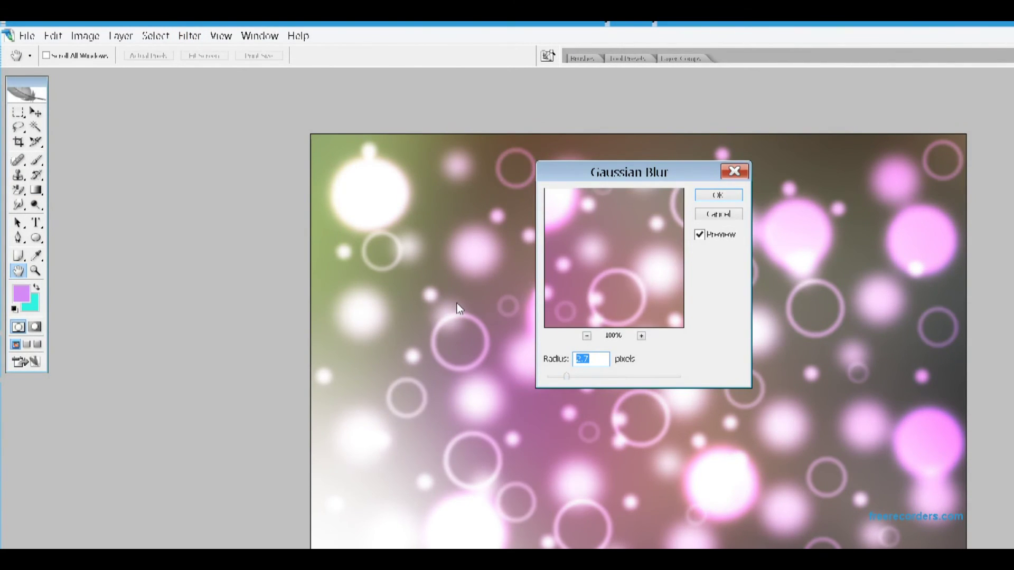
{"action": "key", "text": "Return"}
- Choose the star brush, enlarge it, and stamp single Color Dodge stars in the gaps between the dots and rings
{"action": "key", "text": "b"}
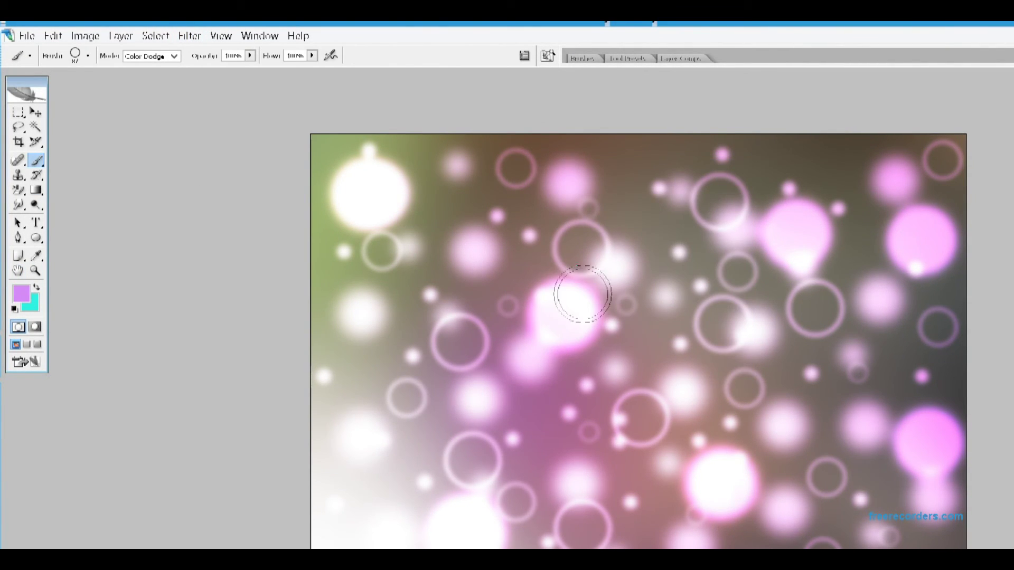
{"action": "left_click", "coordinate": [75, 55]}
{"action": "scroll", "coordinate": [79, 196], "scroll_direction": "down", "scroll_amount": 5}
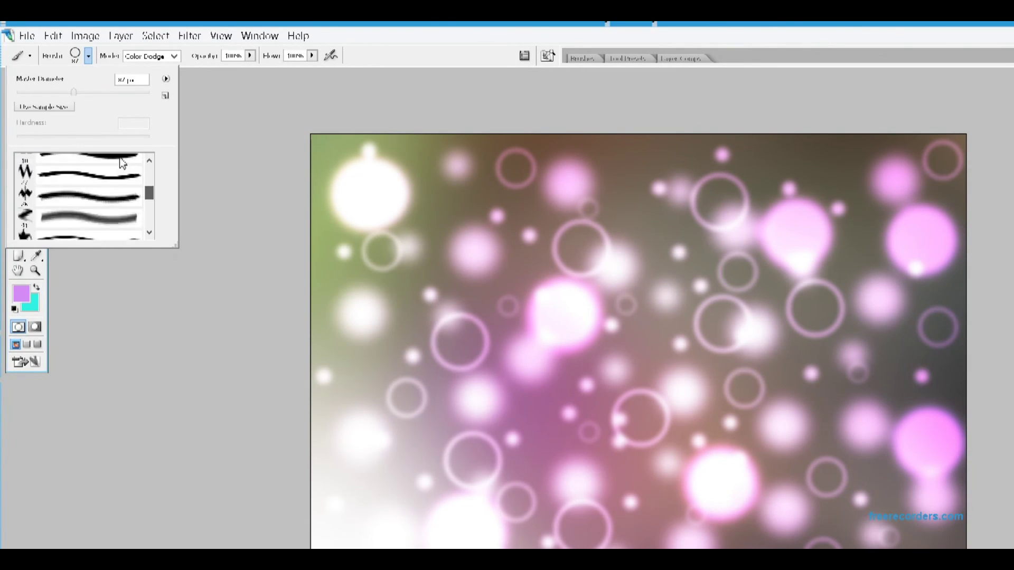
{"action": "left_click", "coordinate": [25, 168]}
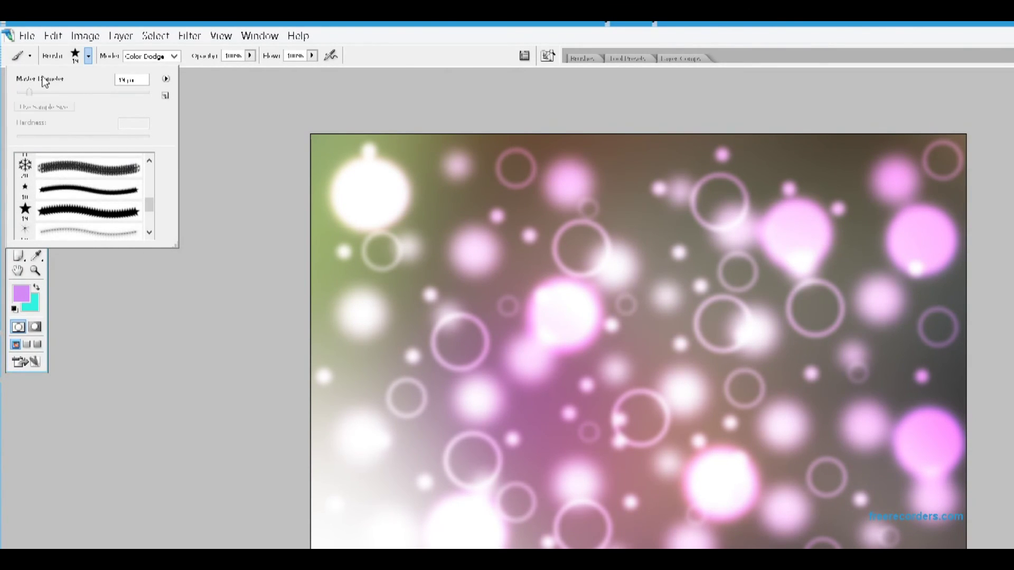
{"action": "left_click", "coordinate": [433, 206]}
{"action": "left_click", "coordinate": [666, 312]}
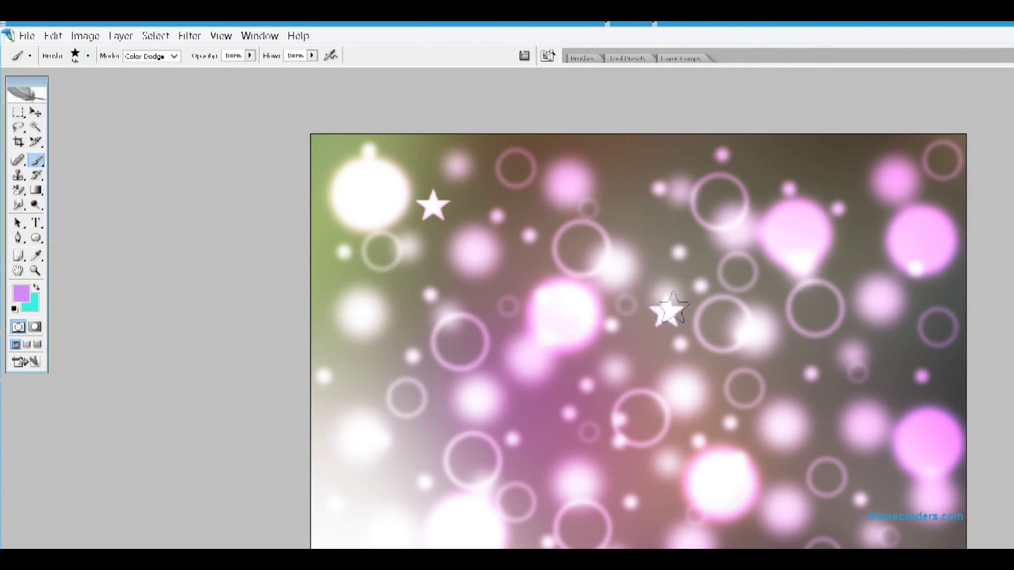
{"action": "left_click", "coordinate": [894, 373]}
{"action": "left_click", "coordinate": [860, 191]}
{"action": "left_click", "coordinate": [654, 529]}
{"action": "left_click", "coordinate": [544, 452]}
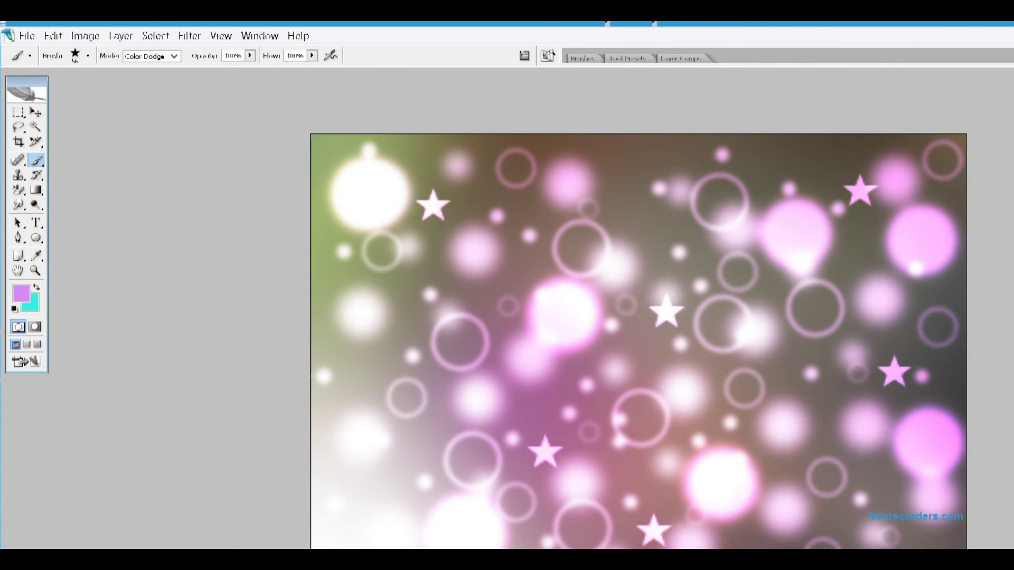
{"action": "left_click", "coordinate": [616, 159]}
- Enlarge the star brush further and stamp bigger stars near the photo's edges and centre
{"action": "left_click", "coordinate": [74, 56]}
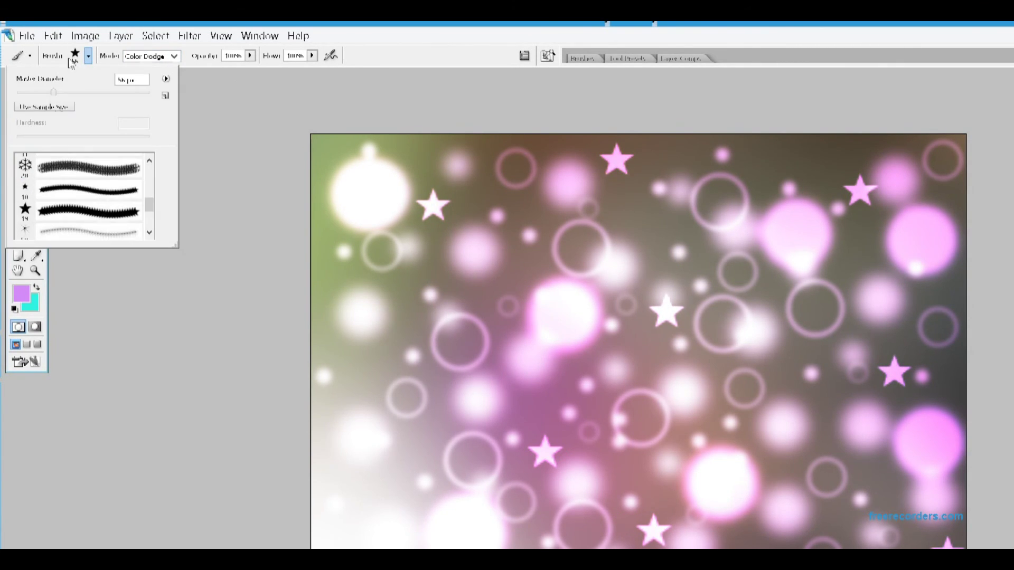
{"action": "left_click", "coordinate": [61, 92]}
{"action": "left_click", "coordinate": [336, 166]}
{"action": "left_click", "coordinate": [898, 469]}
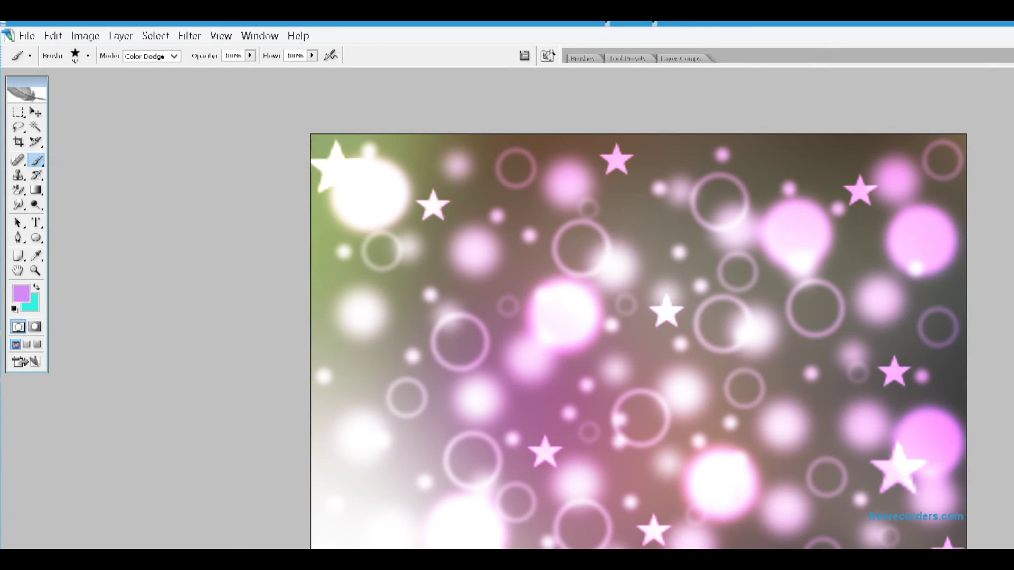
{"action": "left_click", "coordinate": [631, 235]}
{"action": "left_click", "coordinate": [361, 376]}
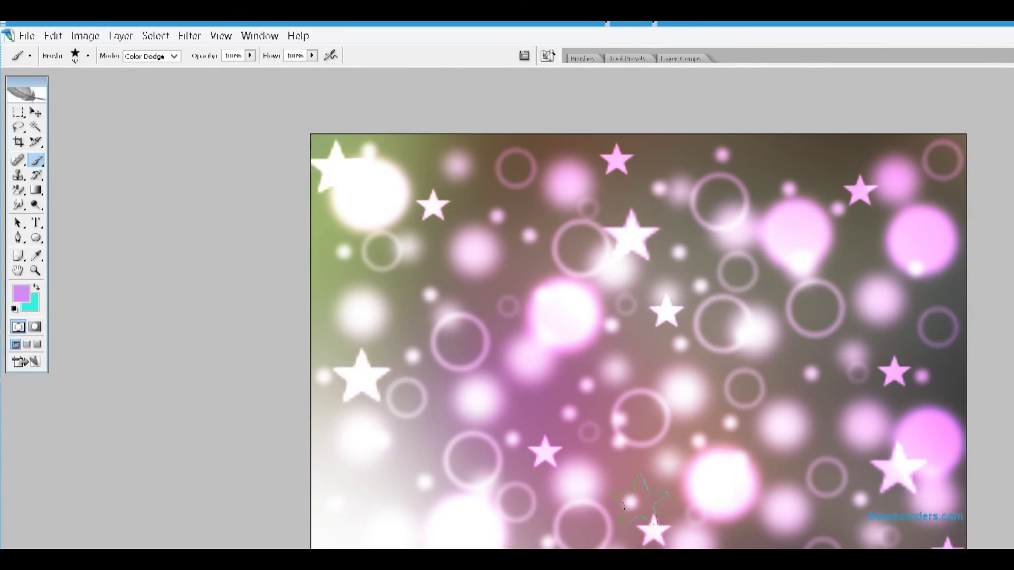
{"action": "left_click", "coordinate": [840, 157]}
{"action": "left_click", "coordinate": [772, 152]}
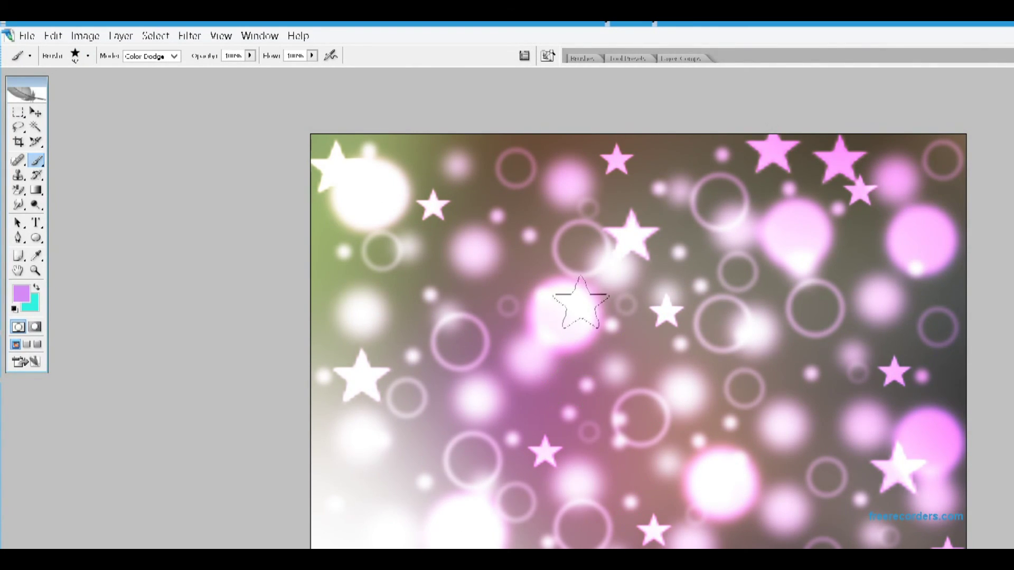
- Apply a Gaussian Blur with a radius of 1.4 pixels to the stars
{"action": "left_click", "coordinate": [188, 36]}
{"action": "mouse_move", "coordinate": [158, 173]}
{"action": "left_click", "coordinate": [227, 230]}
{"action": "key", "text": "Down"}
{"action": "key", "text": "Down"}
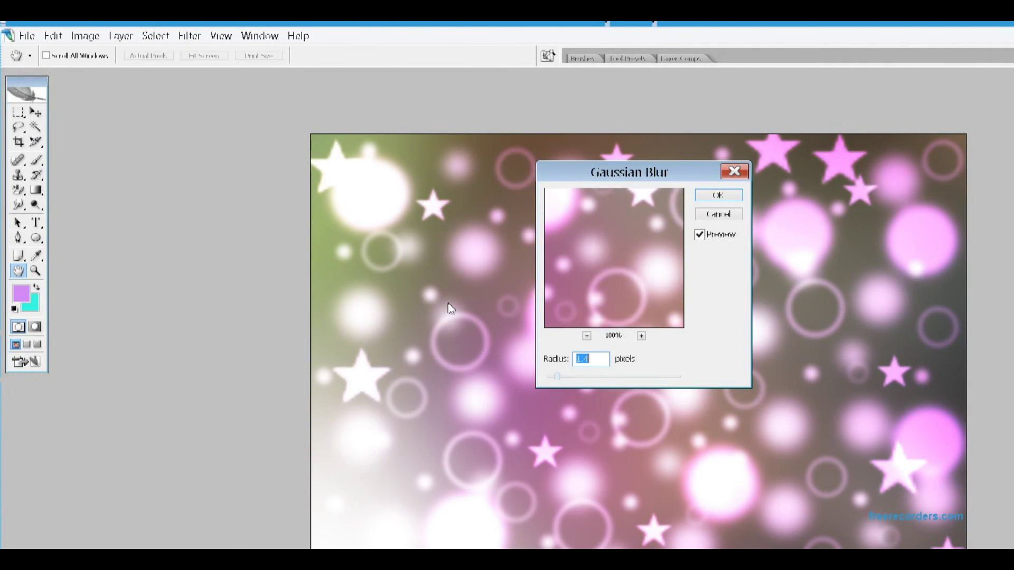
{"action": "left_click", "coordinate": [718, 195]}
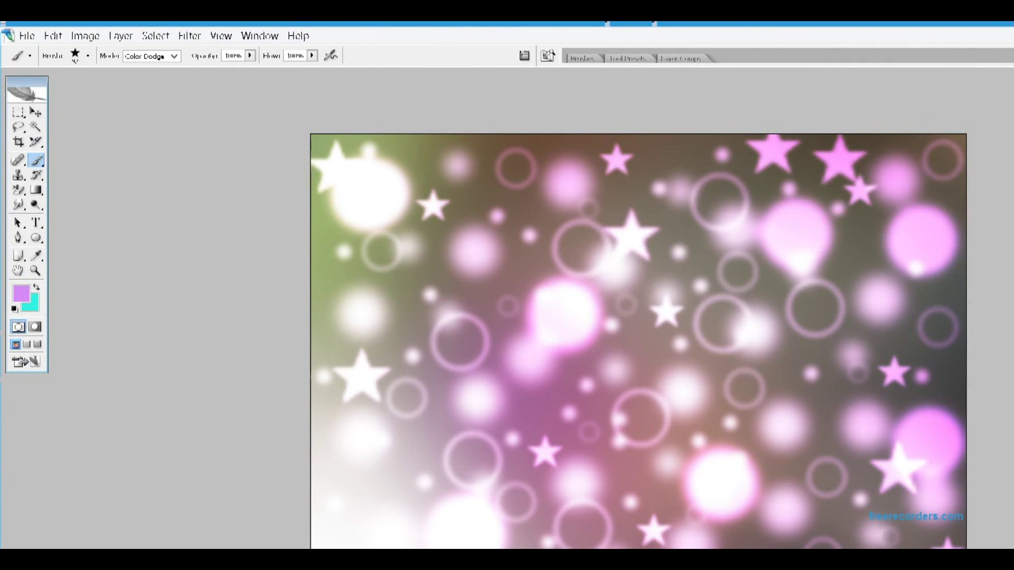
- Try a midtone Color Balance of -64 toward cyan and -50 toward magenta, with a slight shift toward yellow
{"action": "left_click", "coordinate": [85, 36]}
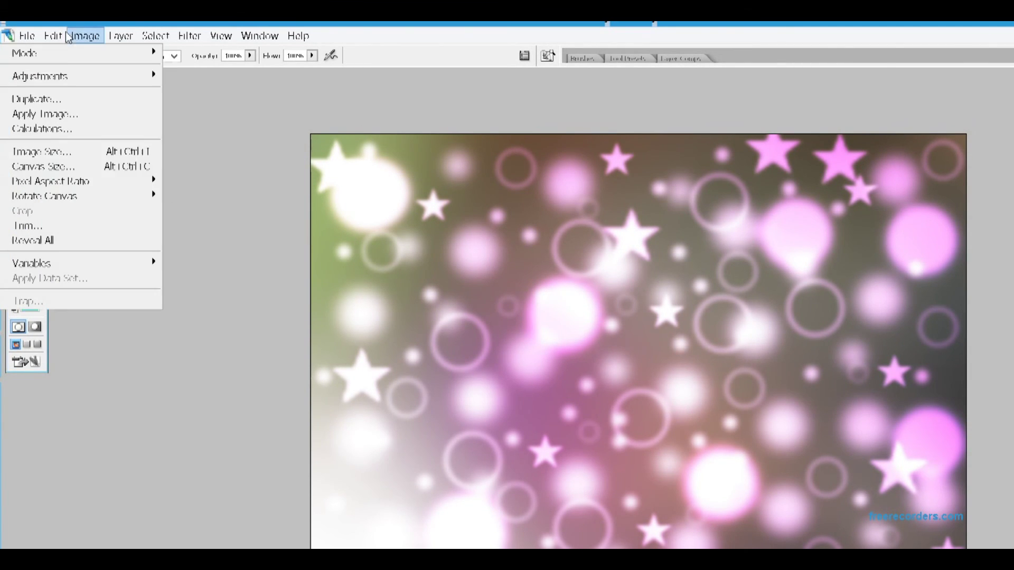
{"action": "left_click", "coordinate": [195, 145]}
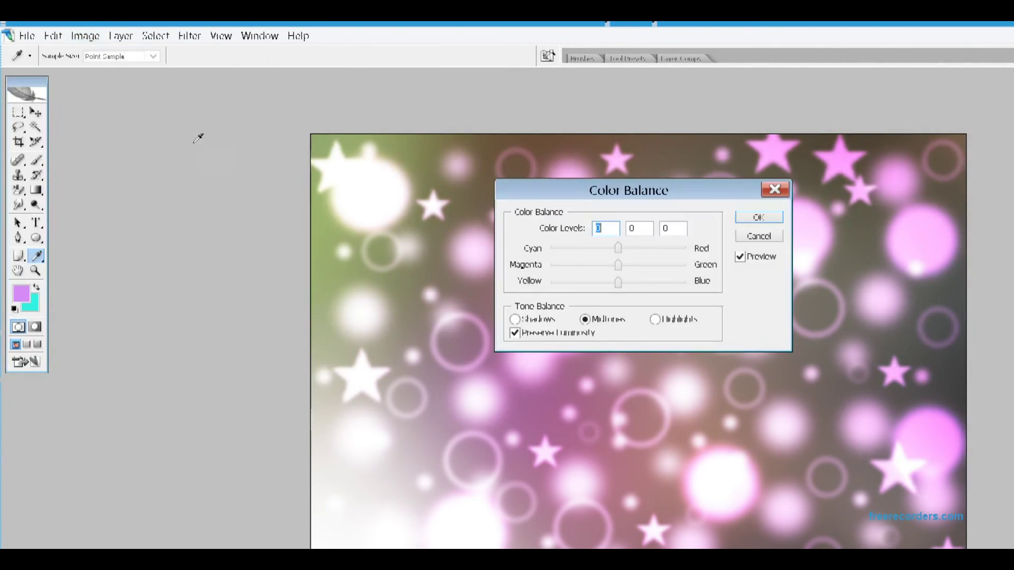
{"action": "left_click_drag", "start_coordinate": [605, 248], "coordinate": [584, 265]}
{"action": "left_click_drag", "start_coordinate": [600, 247], "coordinate": [560, 247]}
{"action": "left_click_drag", "start_coordinate": [560, 248], "coordinate": [591, 248]}
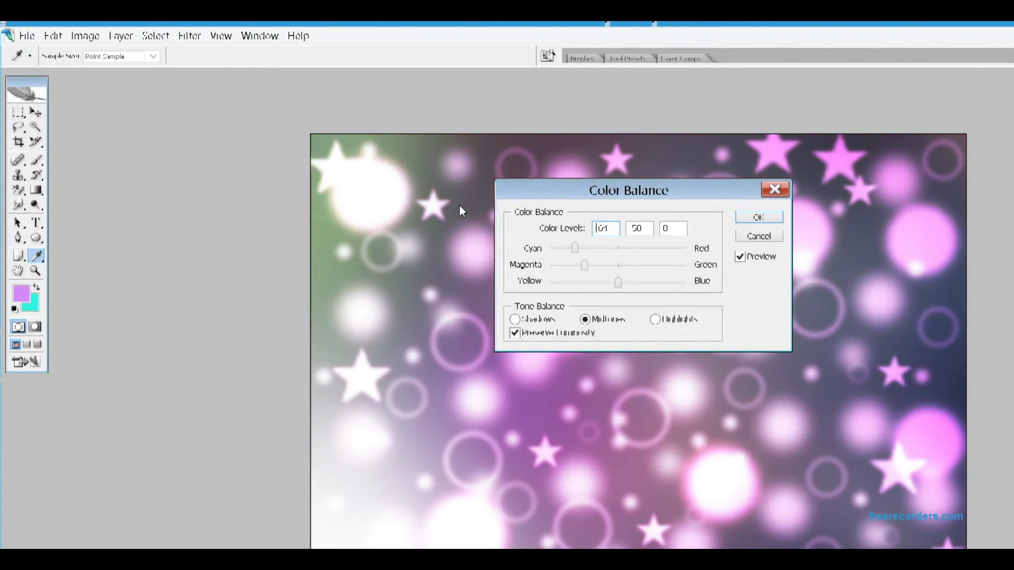
{"action": "mouse_move", "coordinate": [618, 282]}
{"action": "left_mouse_down"}
{"action": "mouse_move", "coordinate": [589, 282]}
{"action": "mouse_move", "coordinate": [604, 282]}
{"action": "left_mouse_up"}
- Try a highlights Color Balance of -18 toward cyan and -70 toward magenta, test further red and blue shifts, and discard the adjustment
{"action": "left_click", "coordinate": [655, 319]}
{"action": "mouse_move", "coordinate": [618, 248]}
{"action": "left_mouse_down"}
{"action": "mouse_move", "coordinate": [595, 247]}
{"action": "mouse_move", "coordinate": [606, 247]}
{"action": "left_mouse_up"}
{"action": "key", "text": "Tab"}
{"action": "key", "text": "shift+Down"}
{"action": "key", "text": "shift+Down"}
{"action": "key", "text": "shift+Down"}
{"action": "key", "text": "shift+Down"}
{"action": "key", "text": "shift+Down"}
{"action": "key", "text": "shift+Down"}
{"action": "key", "text": "shift+Down"}
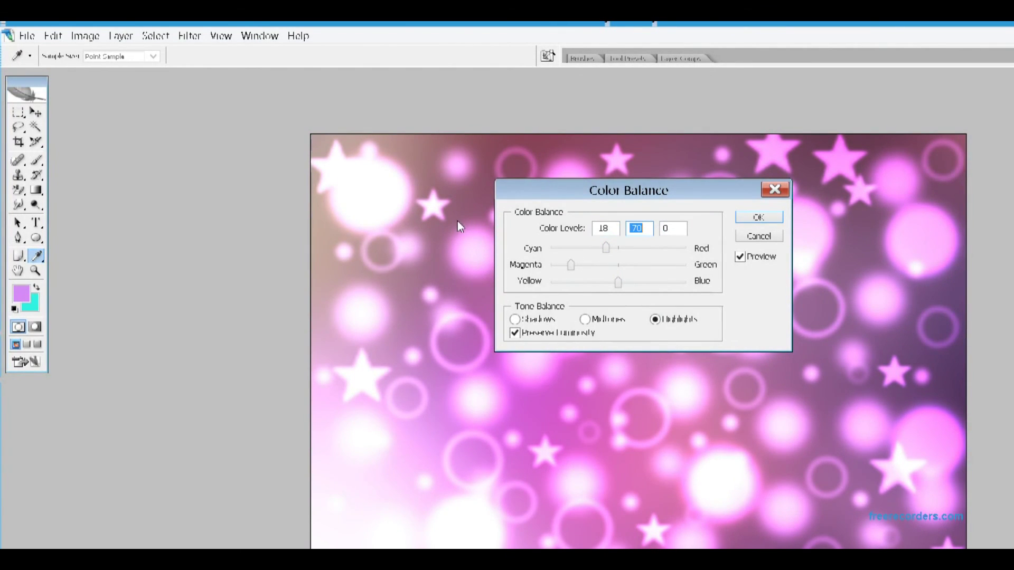
{"action": "key", "text": "Tab"}
{"action": "key", "text": "ctrl+1"}
{"action": "left_click_drag", "start_coordinate": [584, 248], "coordinate": [608, 248]}
{"action": "left_click_drag", "start_coordinate": [618, 282], "coordinate": [630, 282]}
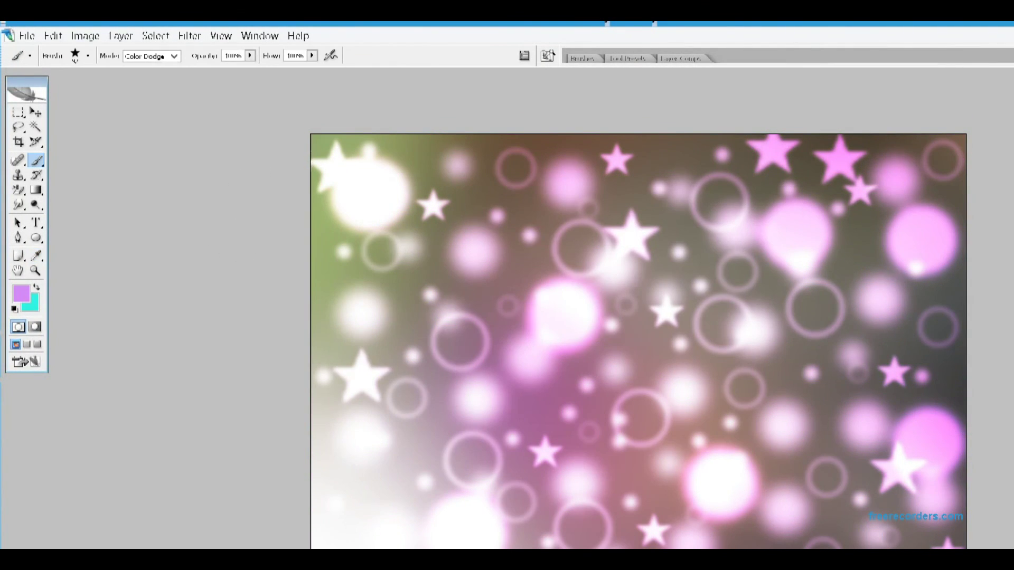
- Bring up the document's file commands
{"action": "left_click", "coordinate": [27, 35]}
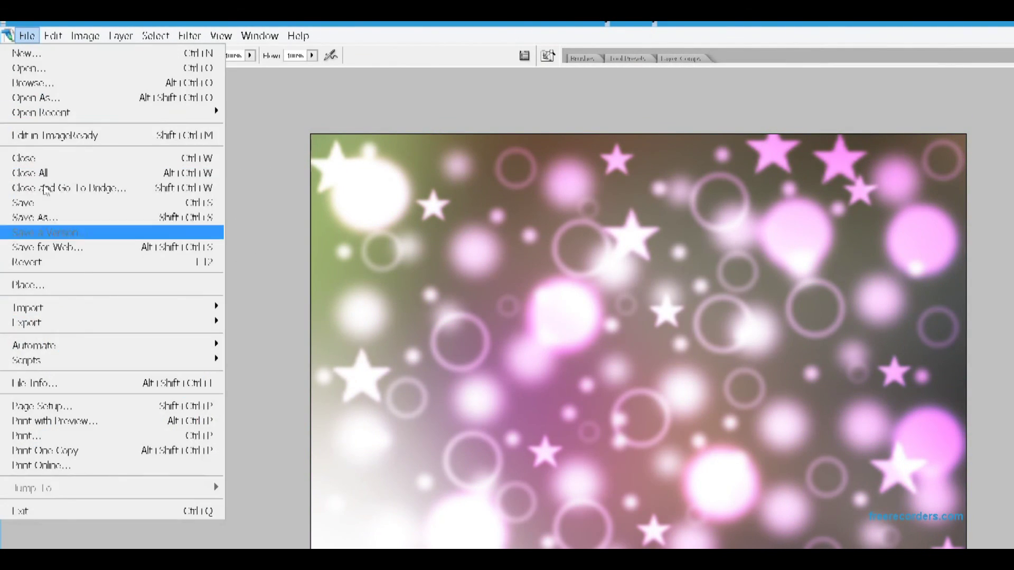